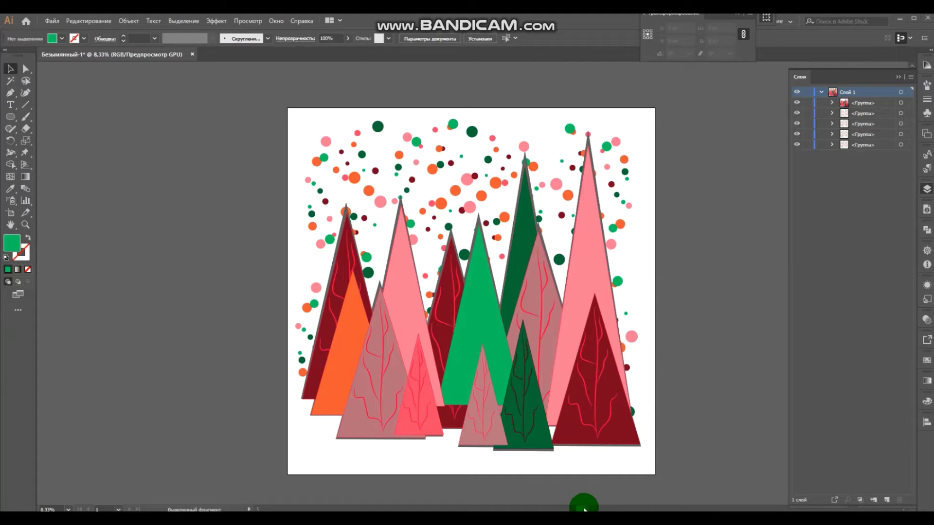
Pan the canvas and marquee-select all five tree and dot groups.
drag(584, 509, 684, 506)
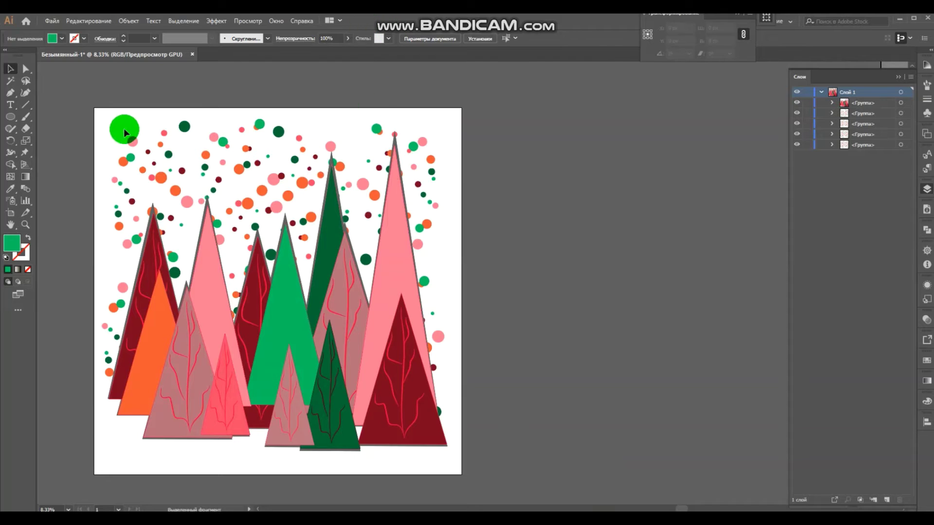
drag(83, 118, 272, 302)
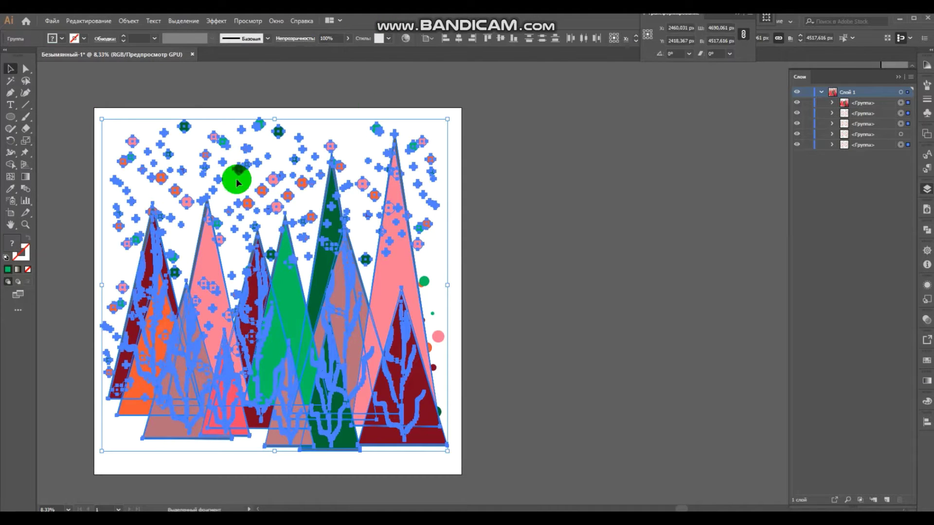
Open Recolor Artwork from the Object menu and preview the Триада 2 harmony.
click(126, 20)
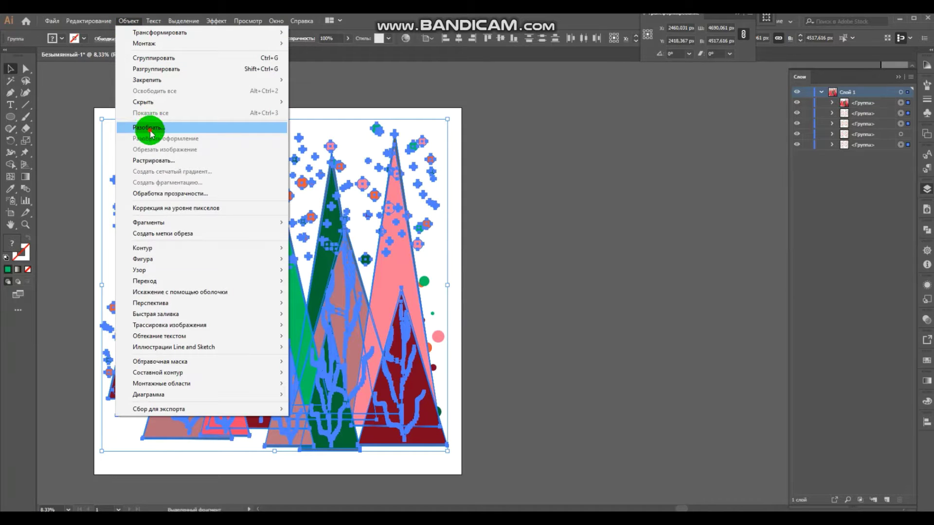
click(151, 129)
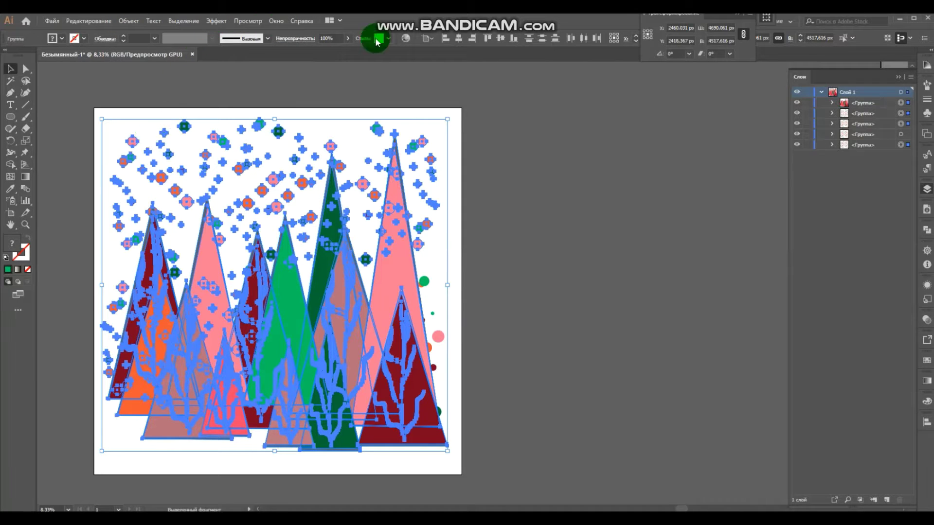
click(404, 38)
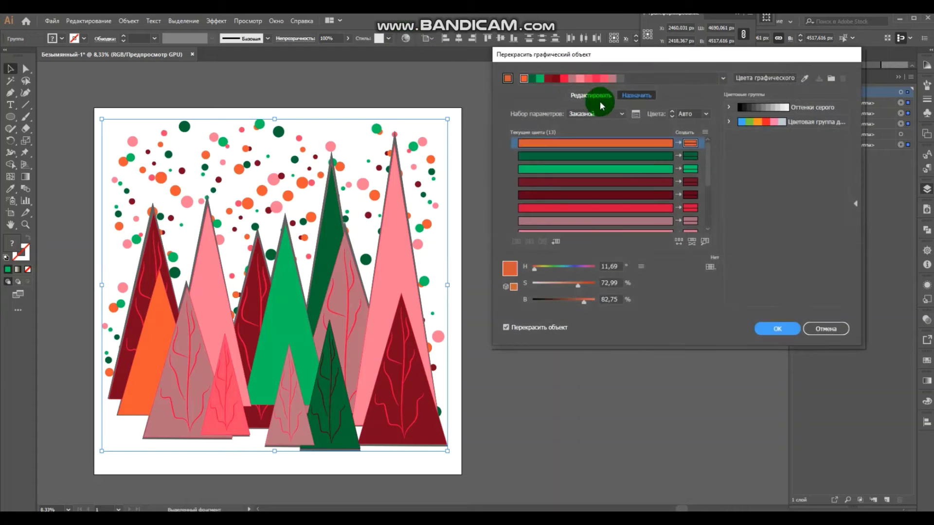
click(723, 79)
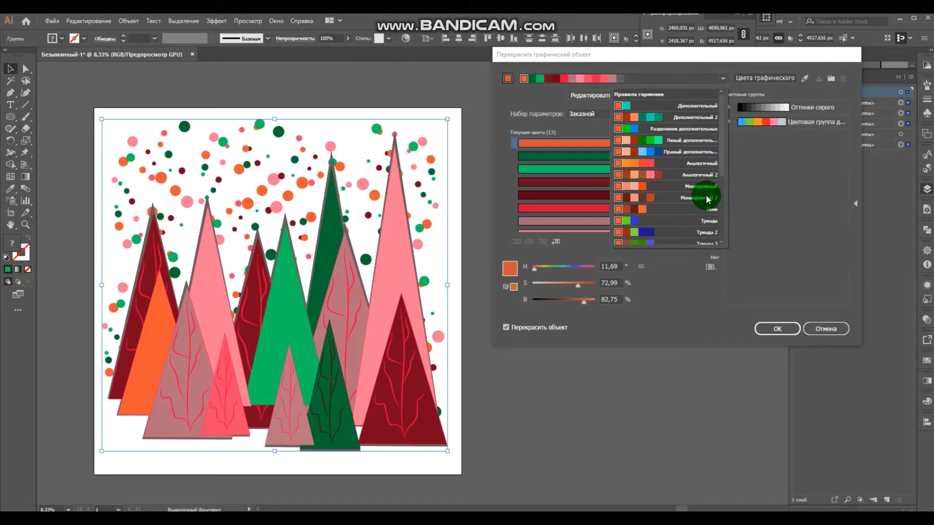
click(662, 235)
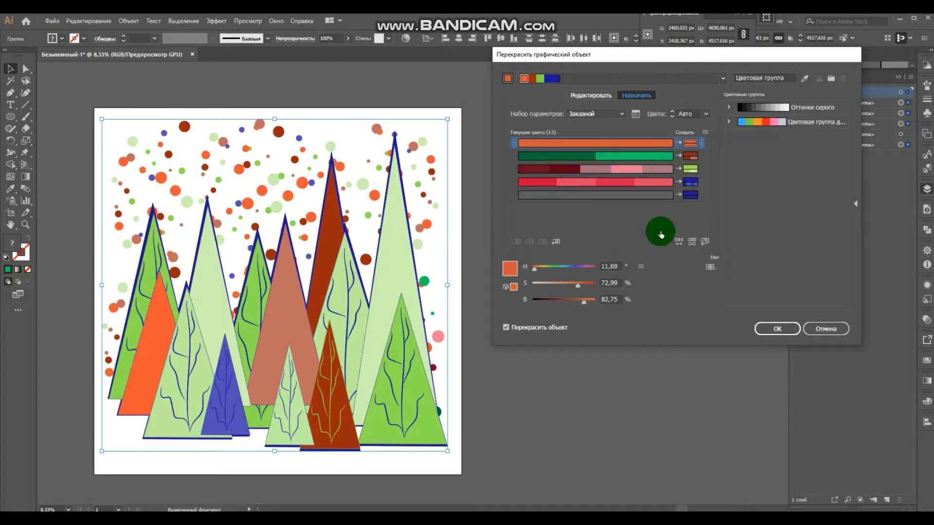
Preview the Пентаграмма harmony, then an orange, brown and olive scheme.
click(723, 79)
click(673, 239)
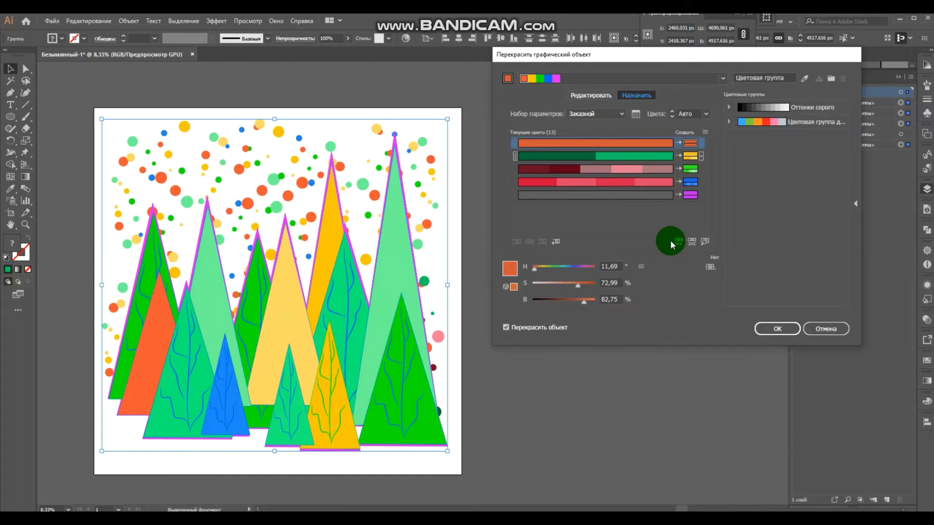
click(723, 78)
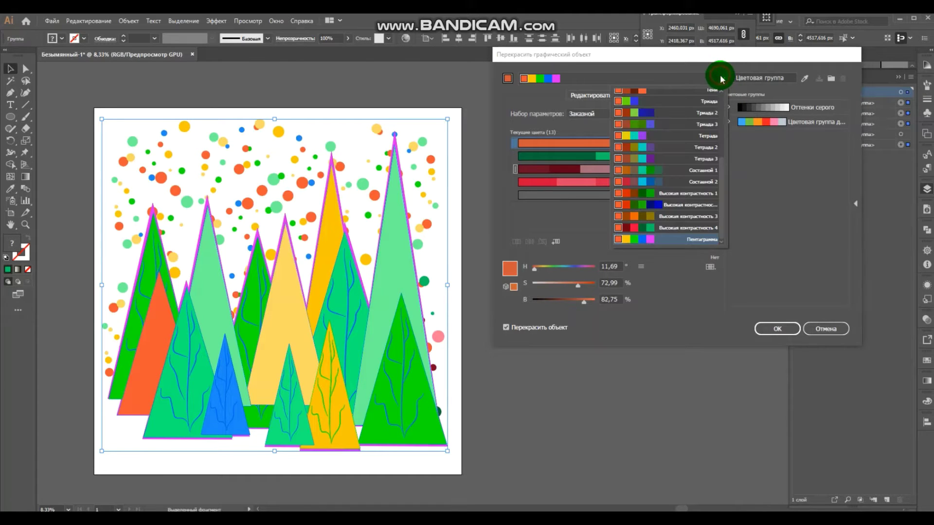
click(660, 217)
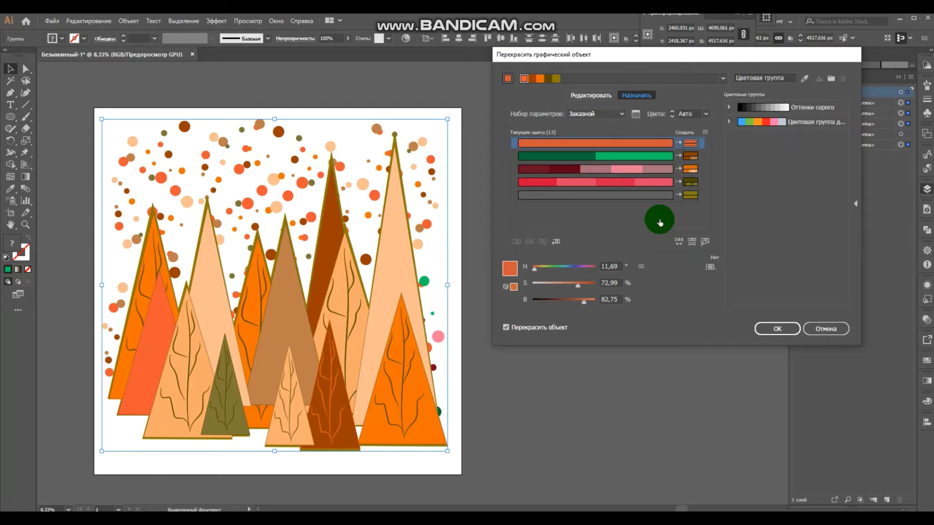
click(778, 329)
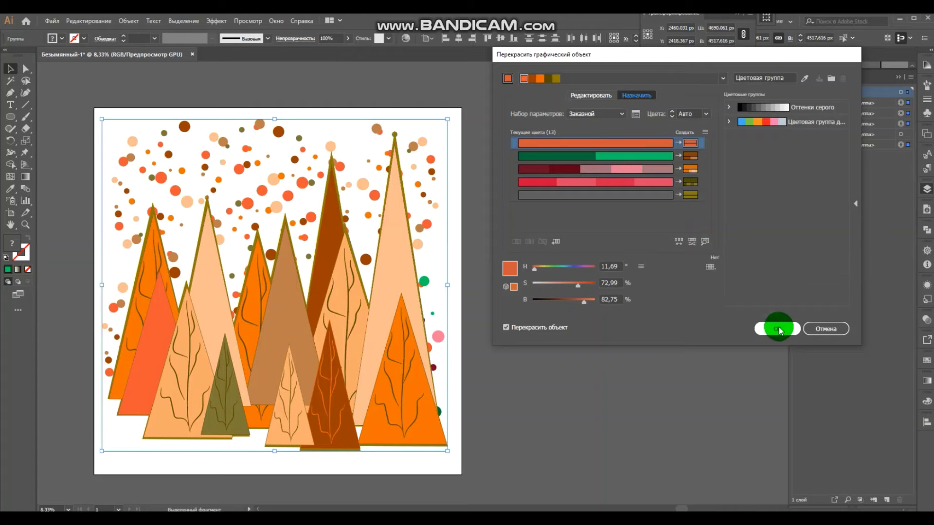
Choose the high-contrast green, red and blue harmony, apply it, and deselect.
click(722, 78)
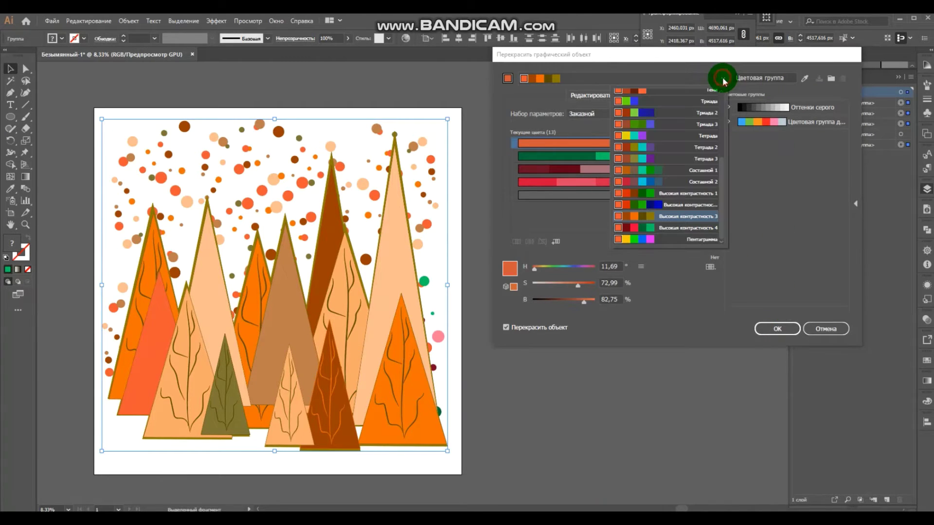
click(684, 205)
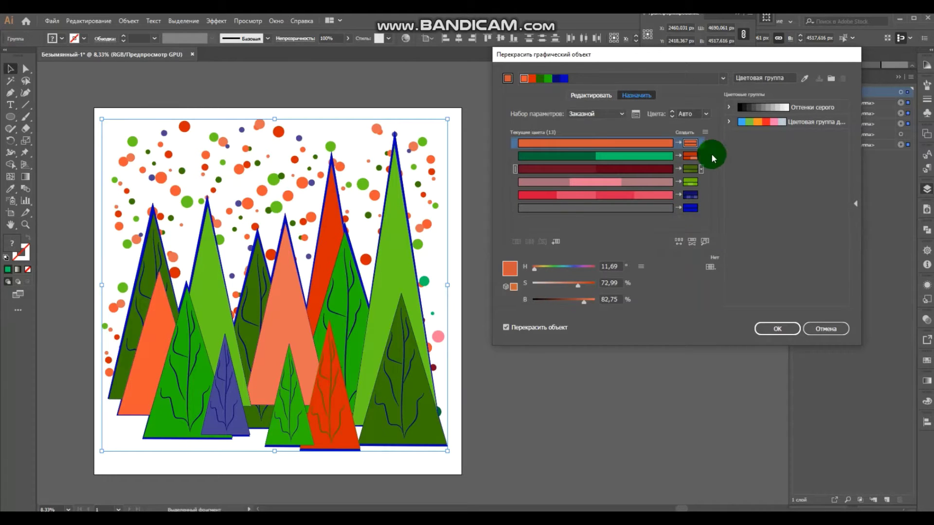
click(721, 79)
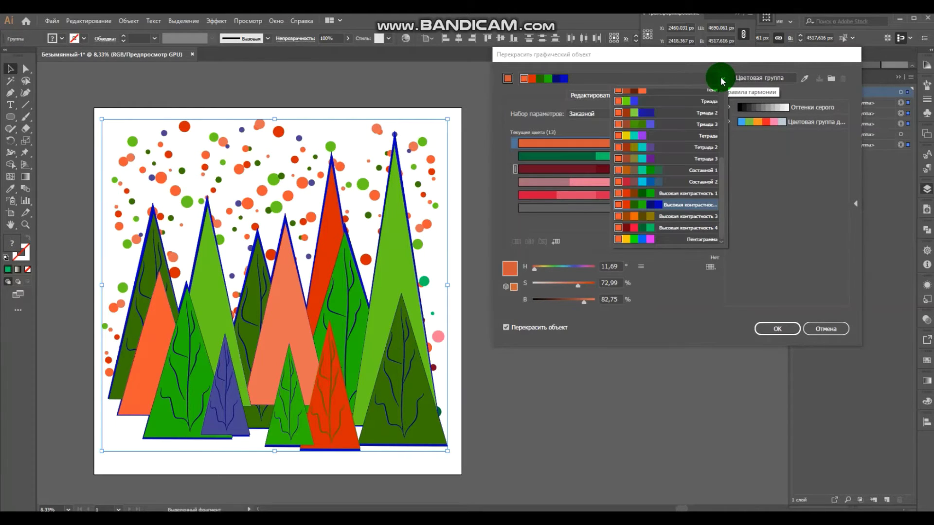
click(775, 328)
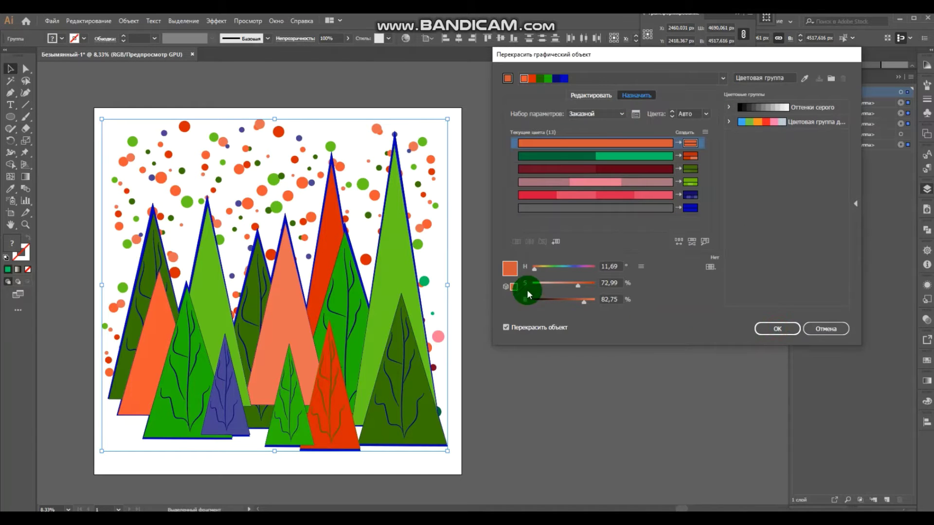
click(776, 328)
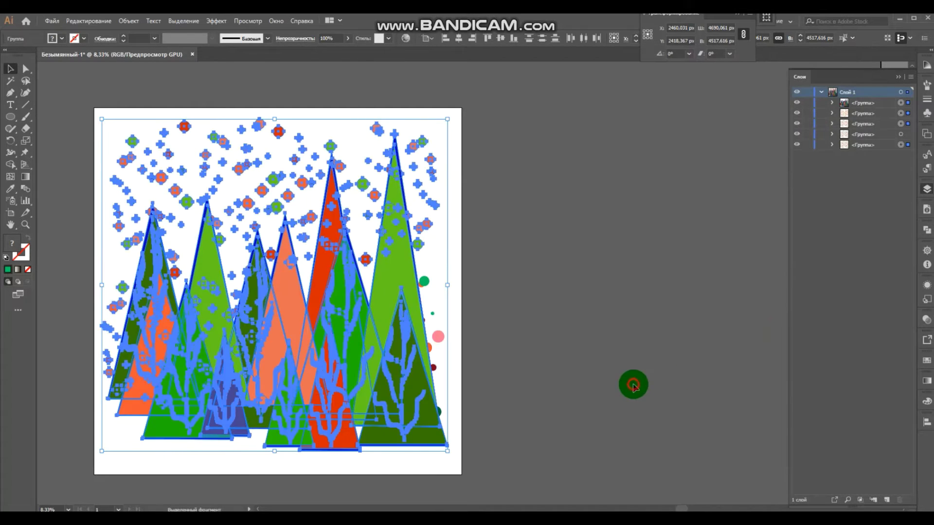
click(633, 386)
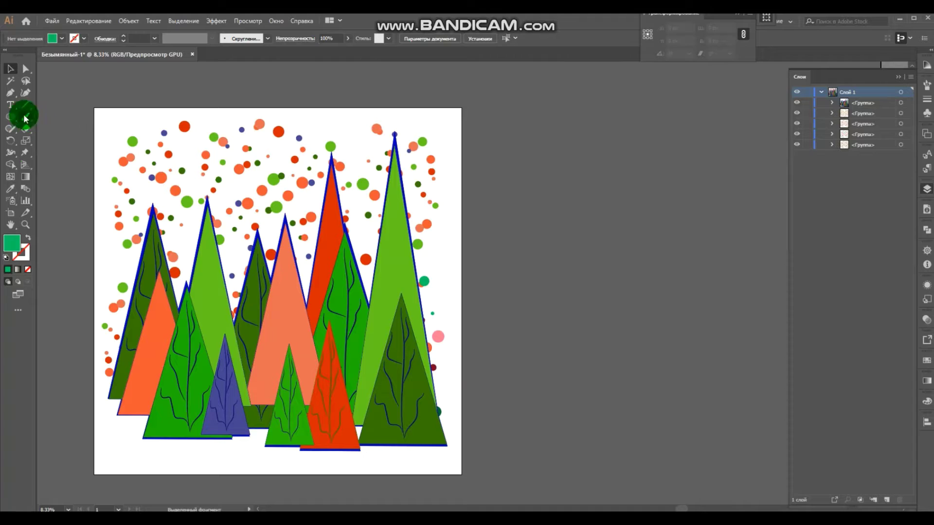
Create a 5000 × 5000 px square using the Rectangle tool's exact-size dialog.
drag(14, 123, 41, 116)
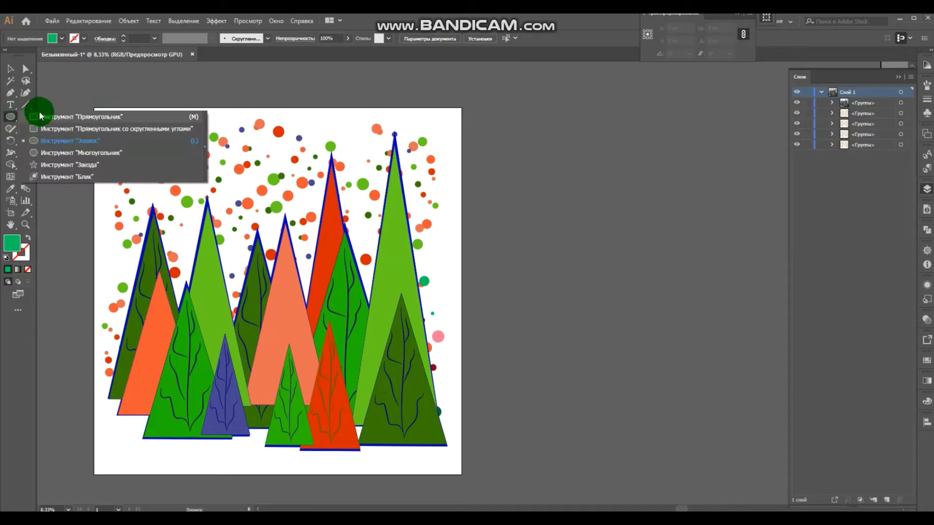
click(526, 148)
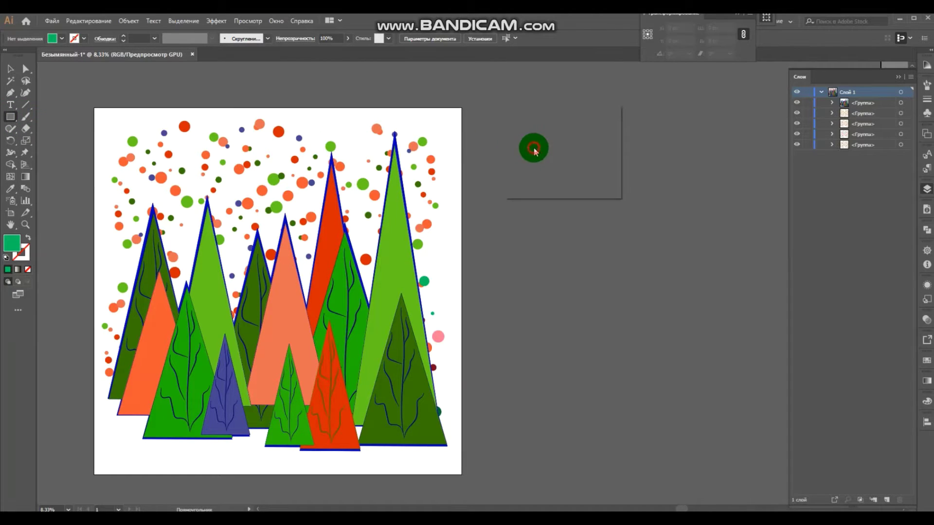
click(579, 136)
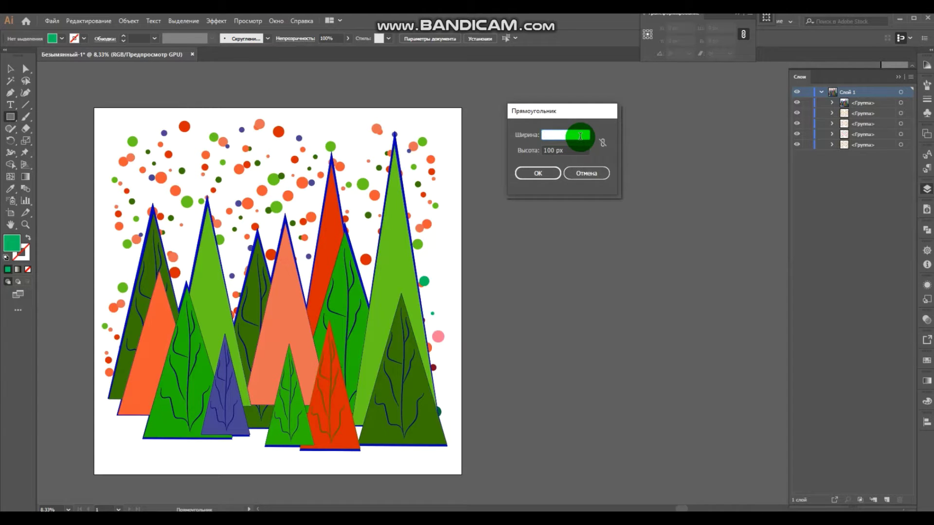
text(5000)
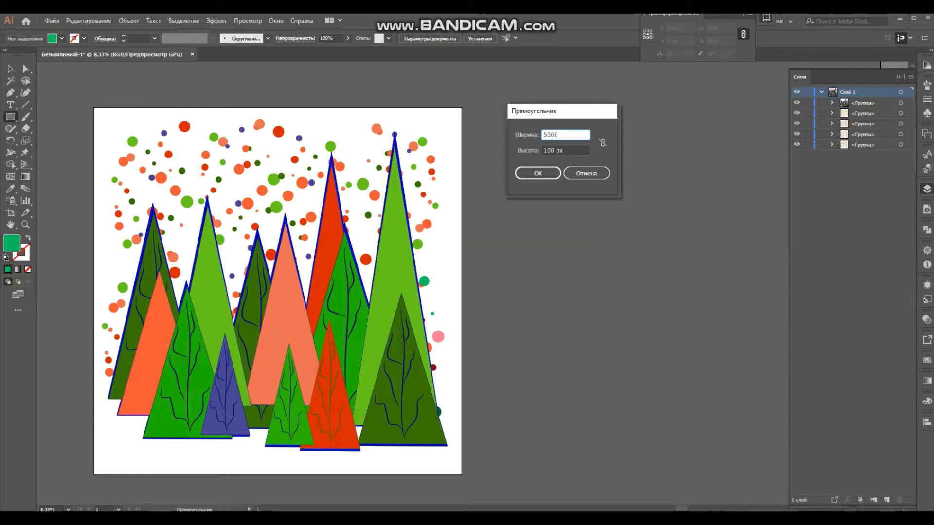
click(577, 151)
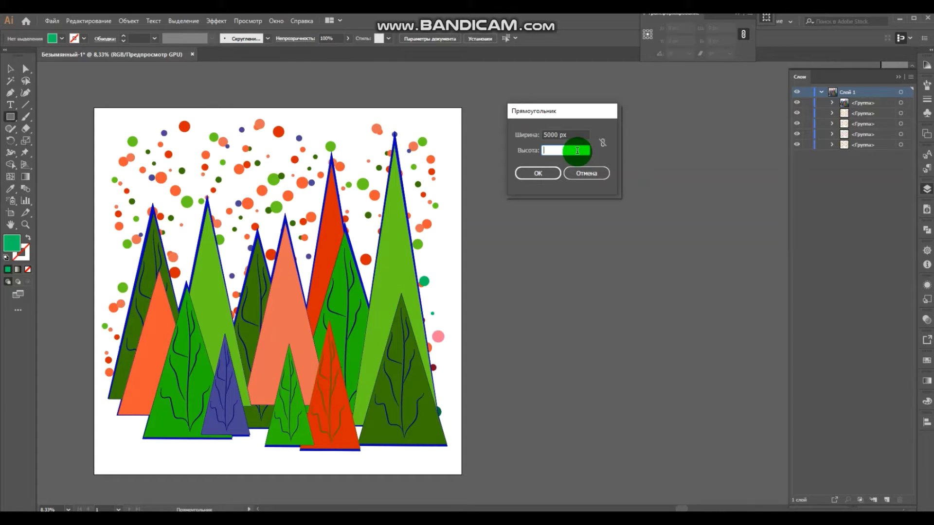
text(5000)
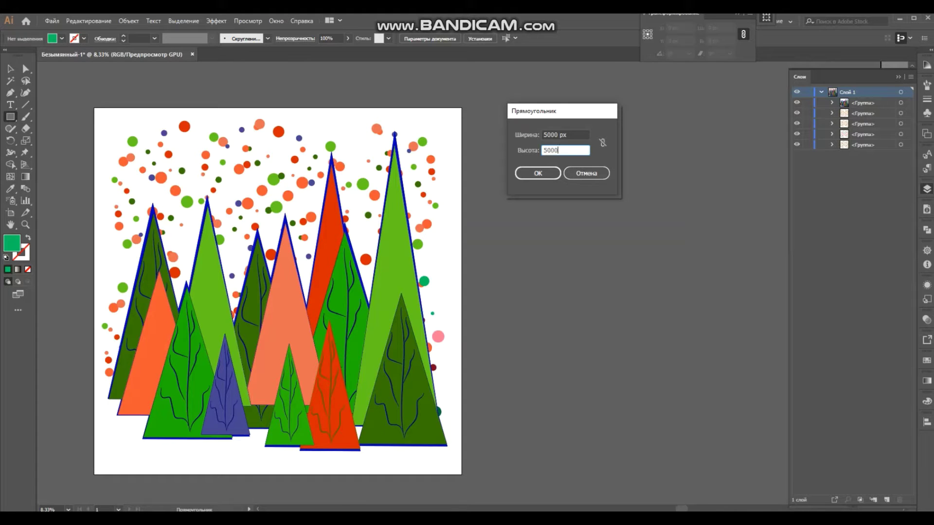
click(541, 173)
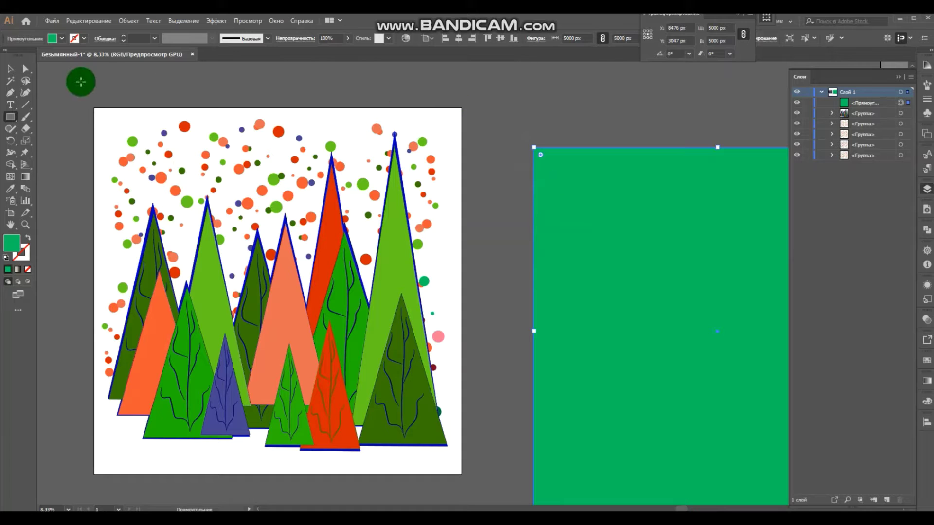
Send the square to the back and centre it horizontally and vertically on the artboard.
click(10, 69)
right_click(171, 78)
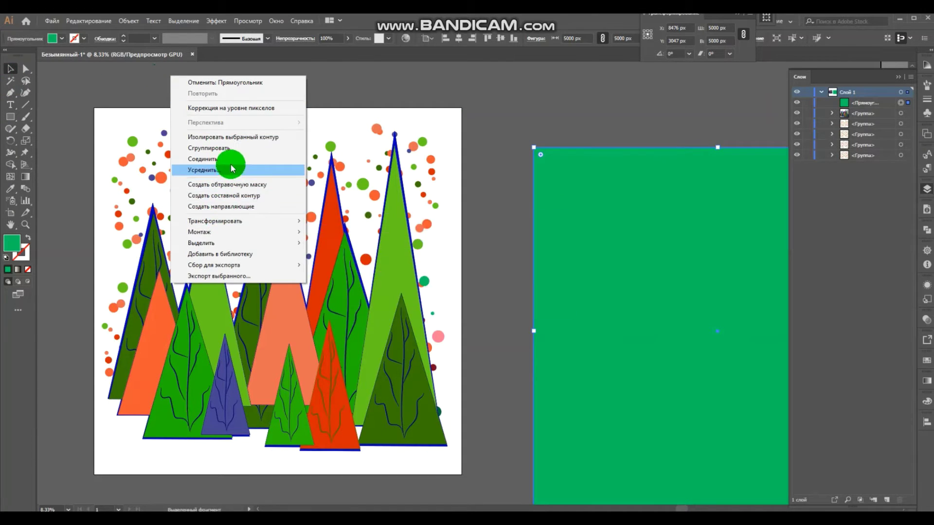
mouse_move(219, 232)
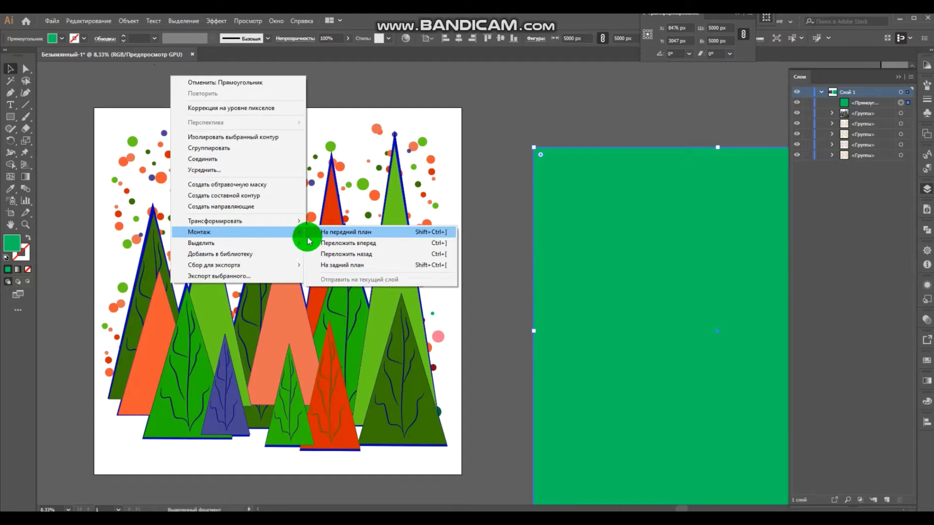
click(337, 266)
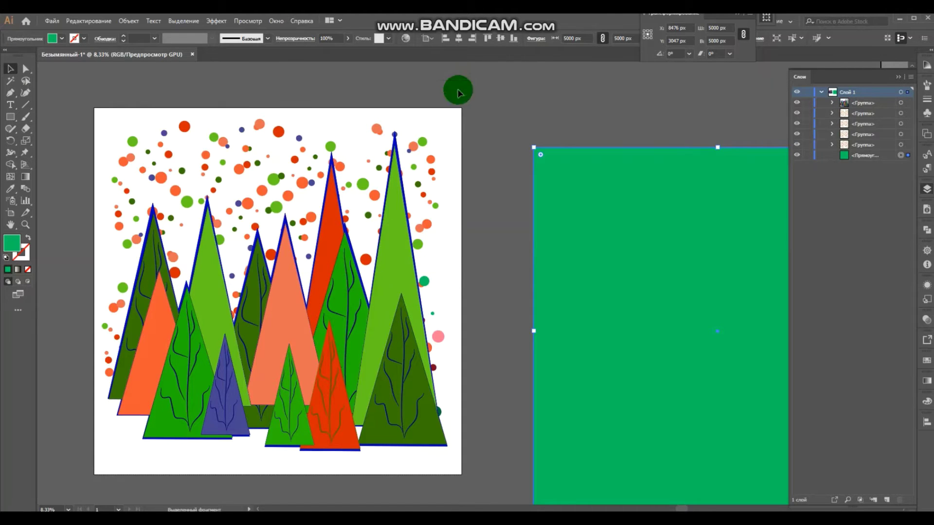
click(460, 40)
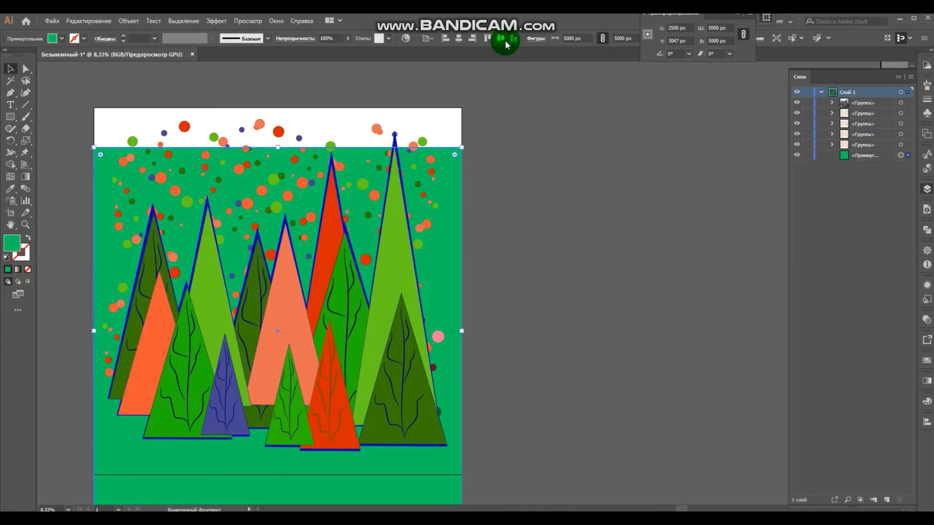
click(501, 40)
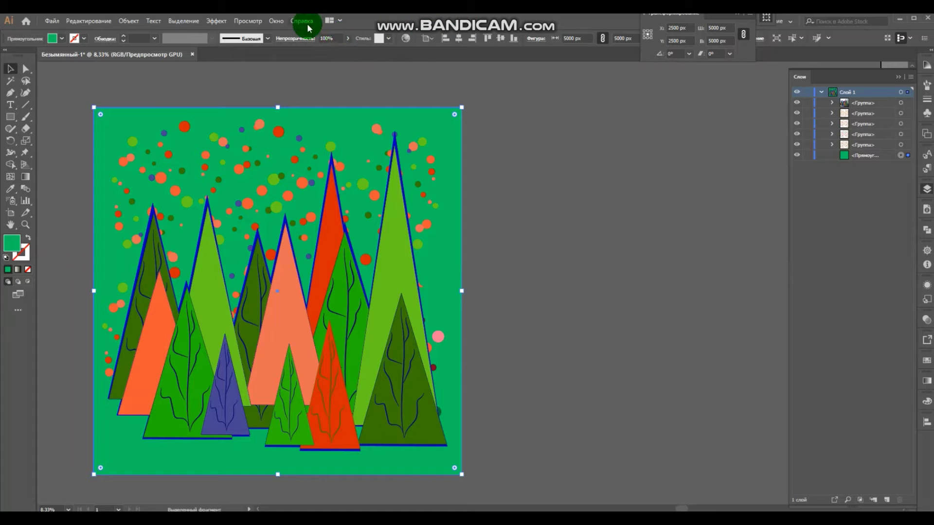
Lower the background's saturation to about 6% in Recolor Artwork, apply it, and deselect.
click(406, 40)
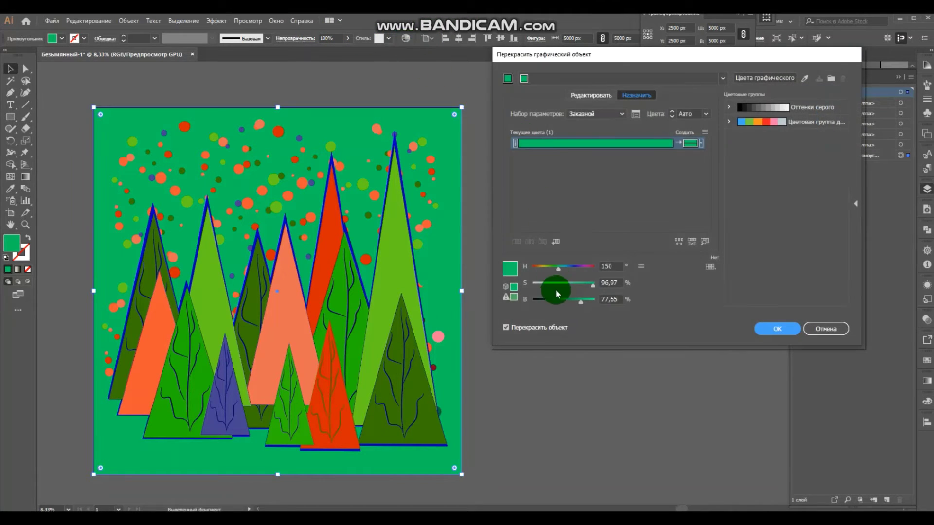
click(569, 285)
mouse_move(569, 285)
mouse_down()
mouse_move(571, 296)
mouse_move(571, 287)
mouse_up()
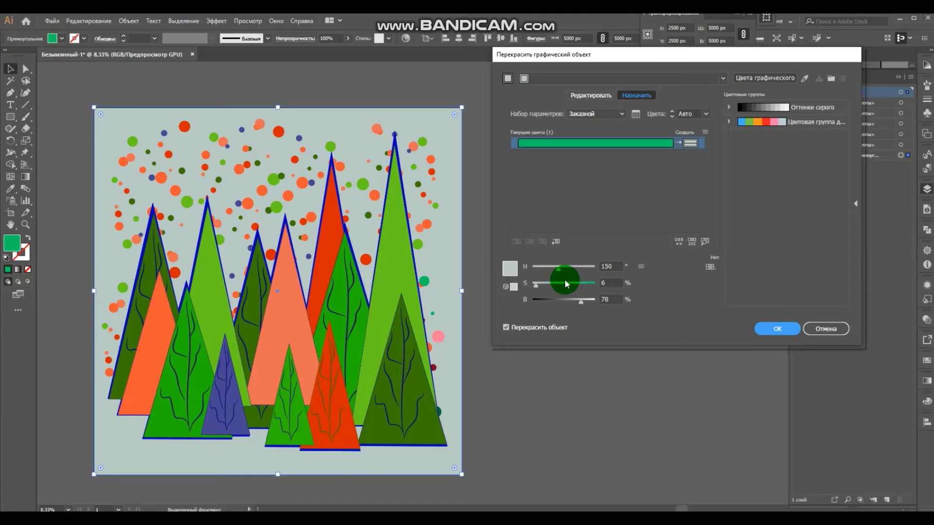
click(777, 329)
click(687, 378)
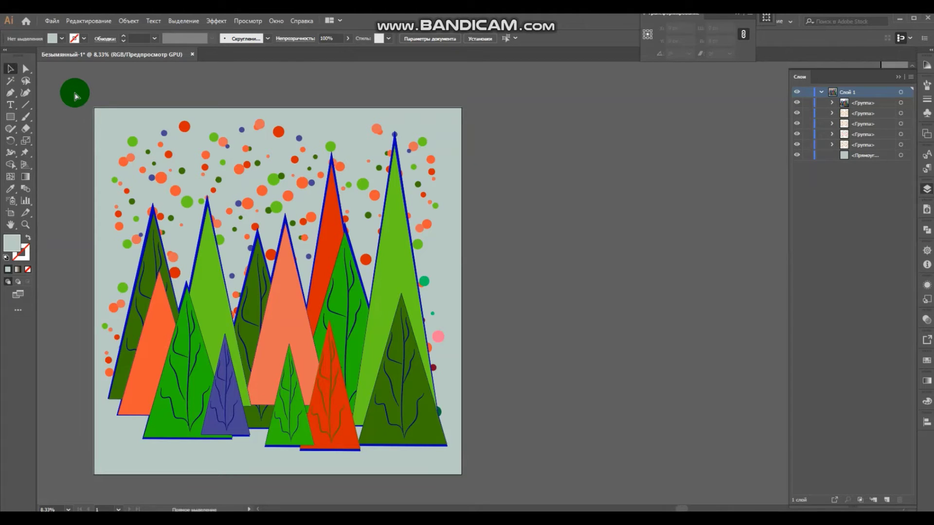
Select everything with Ctrl+A, group the background and forest, then deselect.
key(ctrl+a)
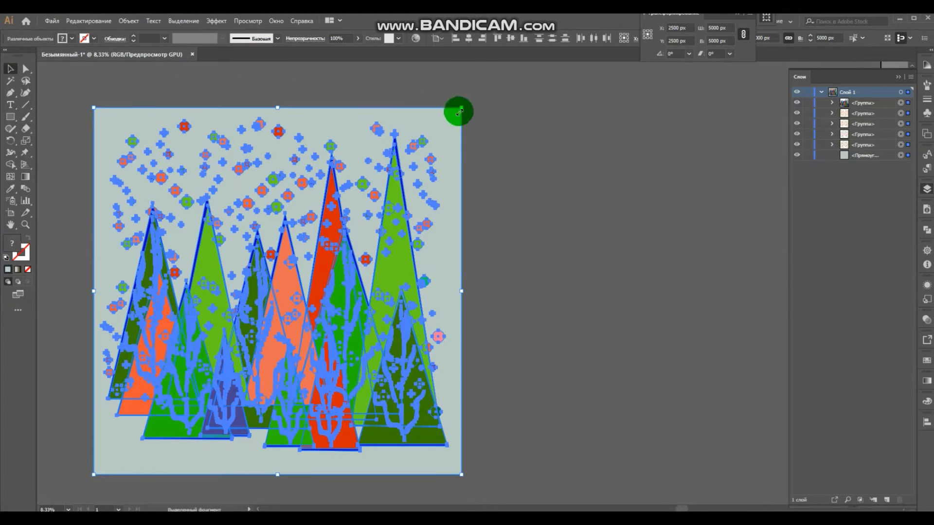
right_click(521, 116)
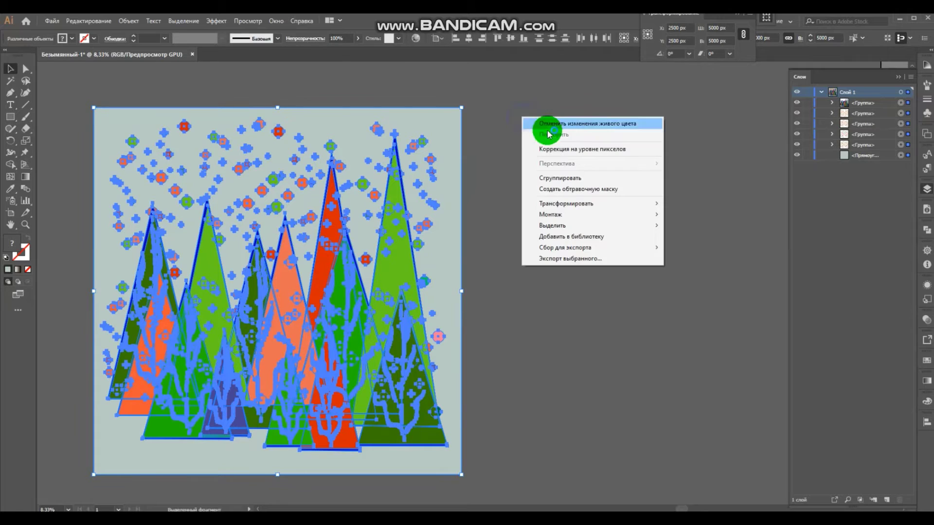
click(560, 178)
click(535, 192)
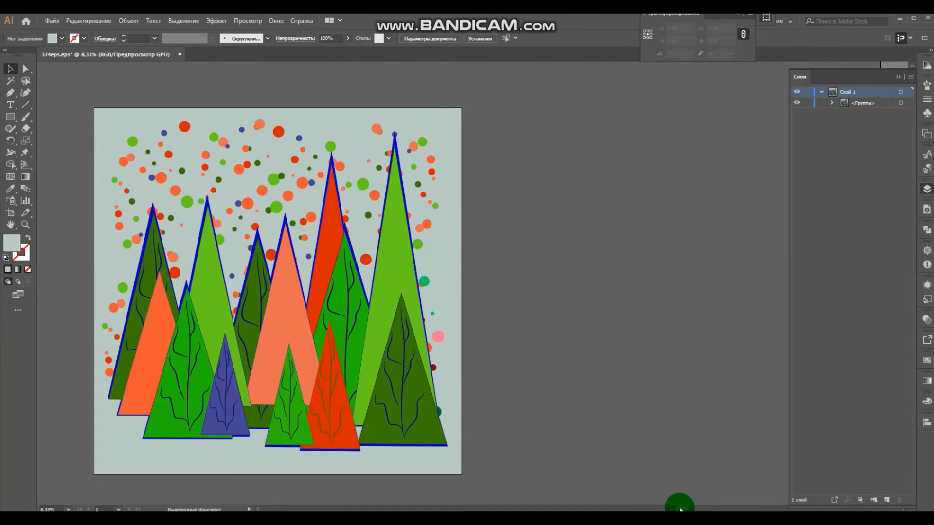
Draw a tall black-filled ellipse beside the forest and a narrower ellipse inside it.
drag(680, 509, 506, 508)
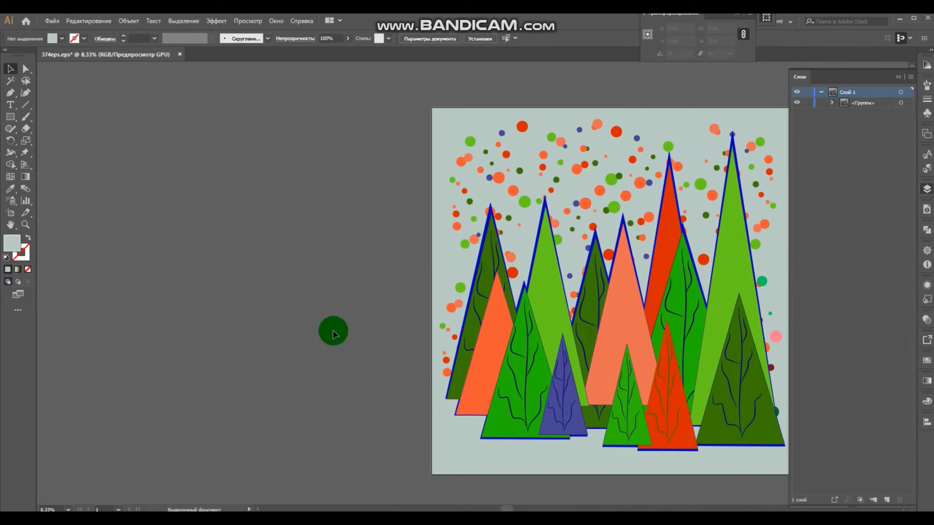
click(12, 122)
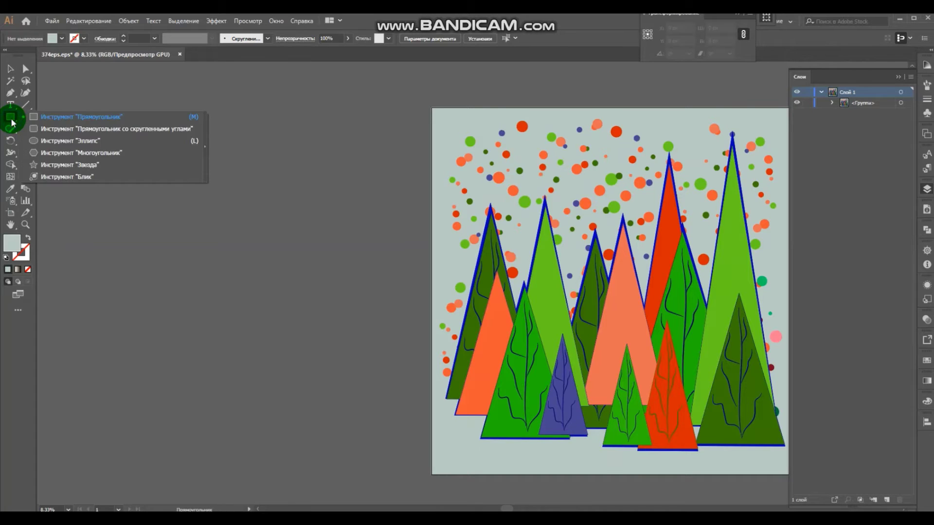
click(31, 142)
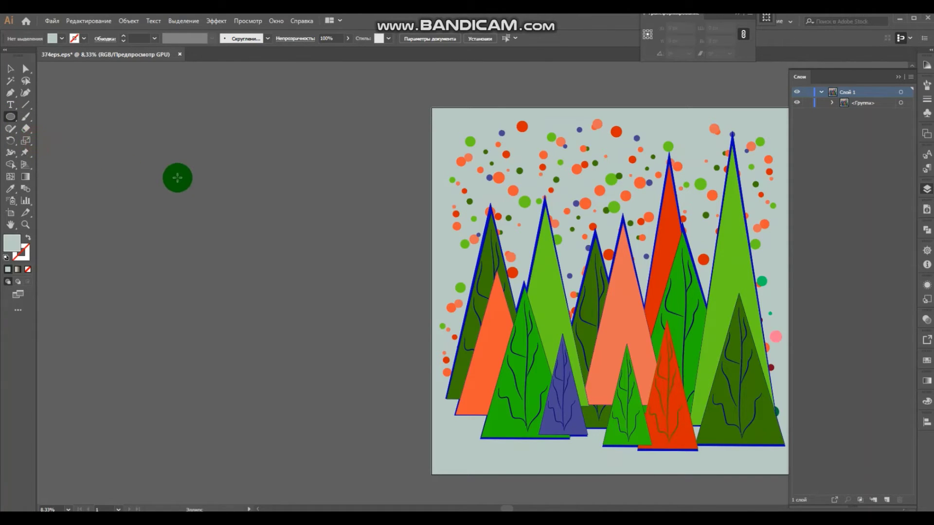
mouse_move(174, 166)
mouse_down()
mouse_move(265, 340)
mouse_move(315, 401)
mouse_up()
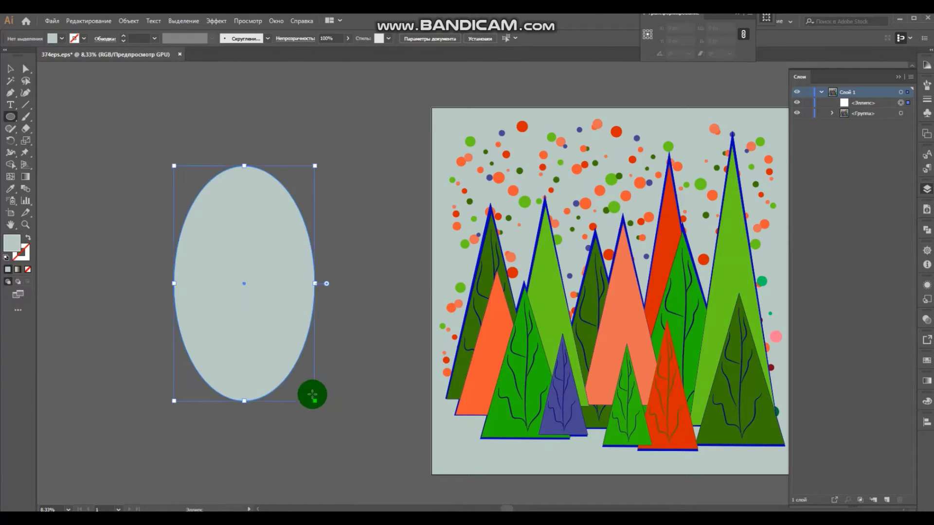
click(62, 38)
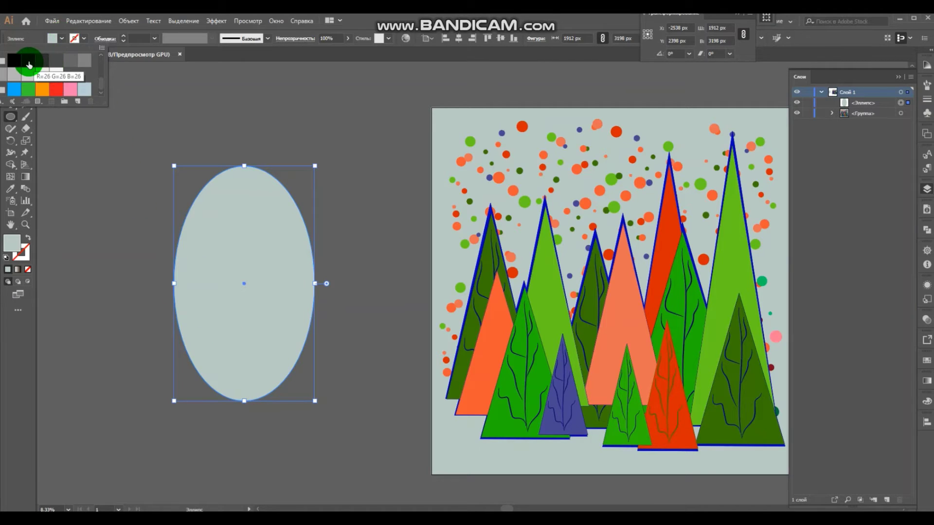
click(14, 60)
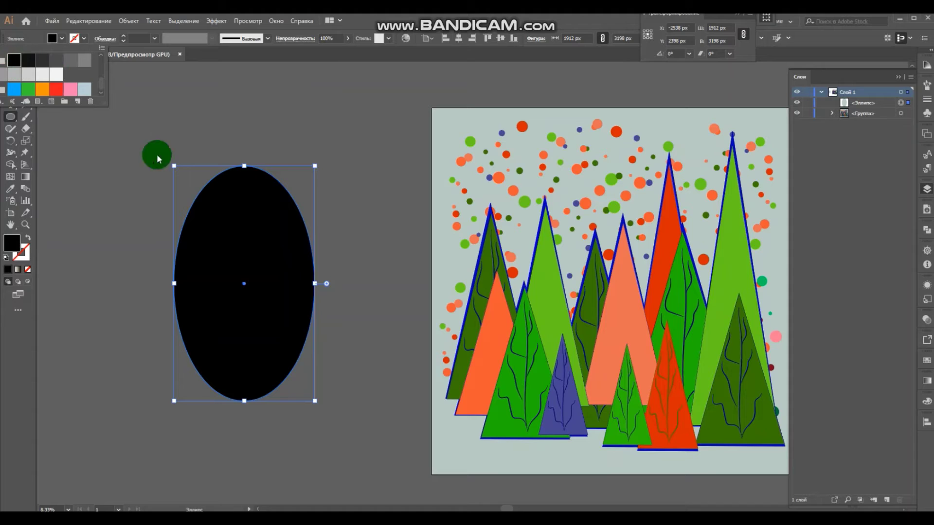
click(83, 156)
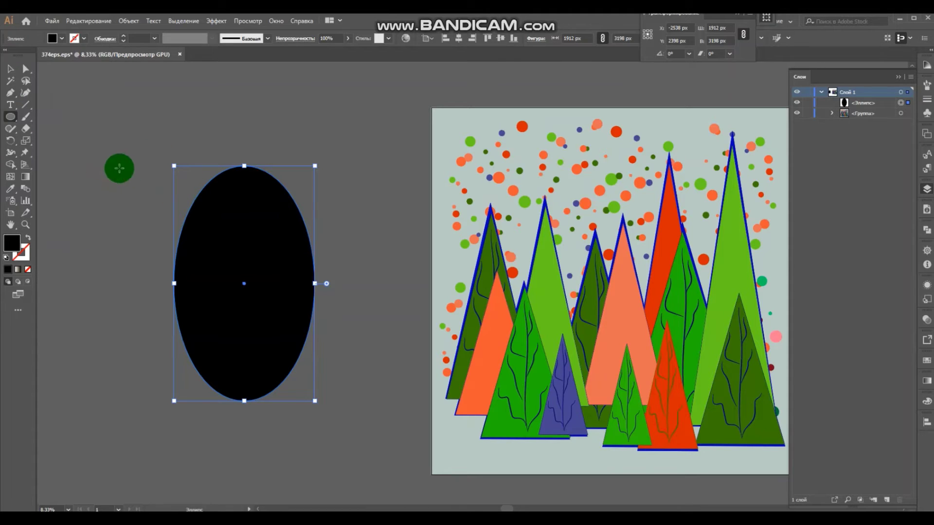
mouse_move(199, 198)
mouse_down()
mouse_move(207, 195)
mouse_move(294, 389)
mouse_up()
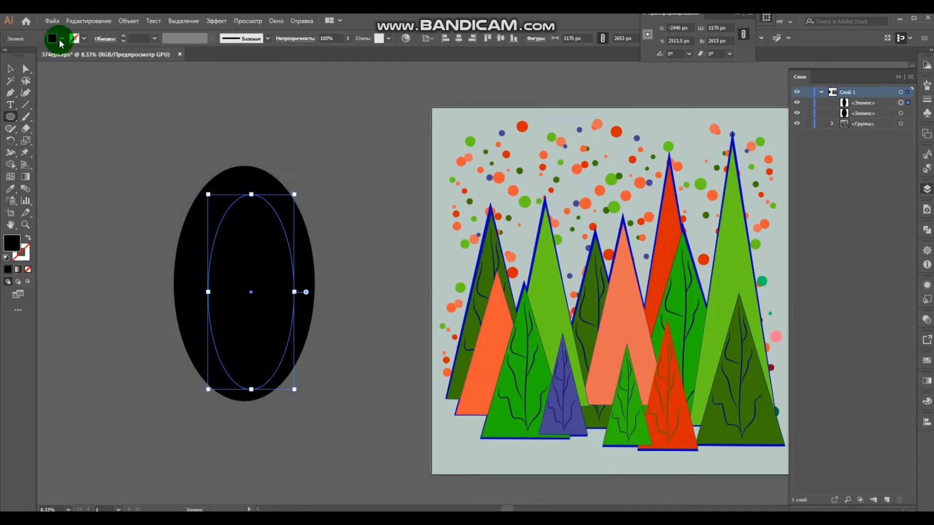
Fill the inner ellipse white and cancel the accidental Ellipse size dialog.
click(60, 41)
click(27, 59)
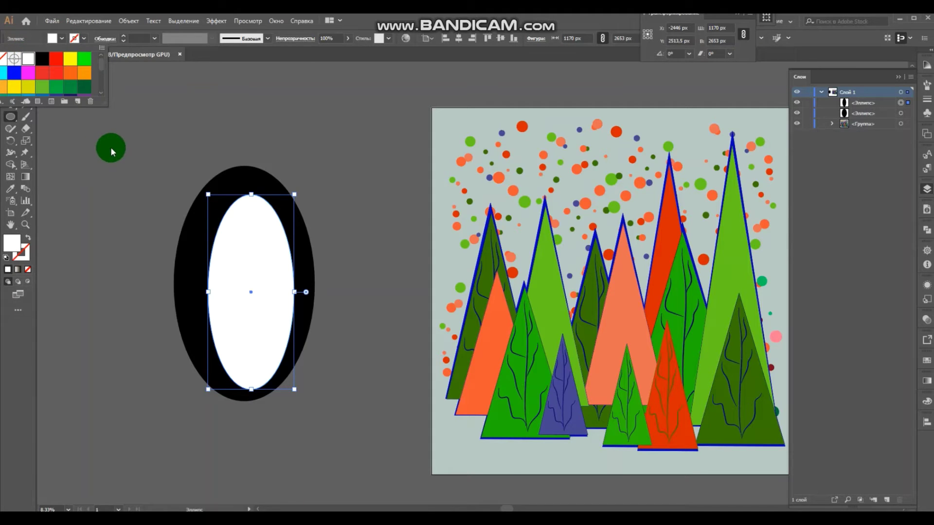
click(129, 160)
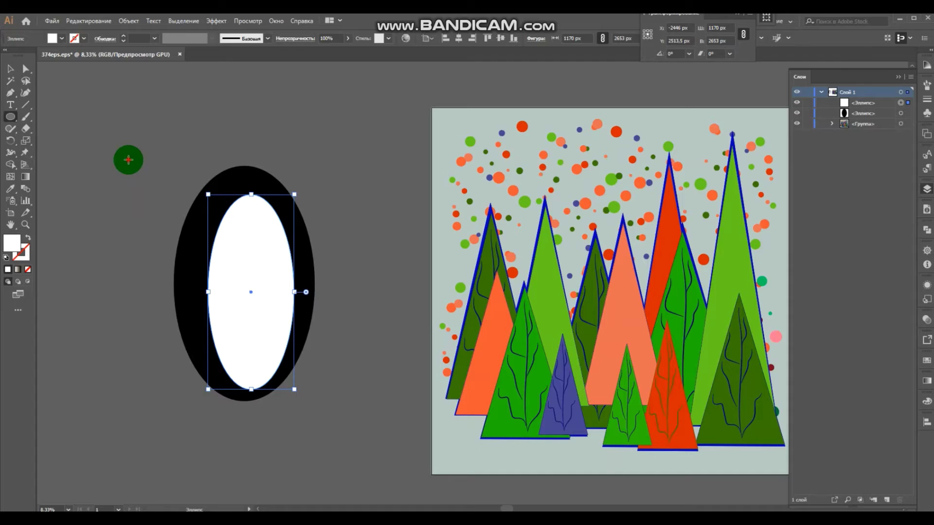
click(128, 160)
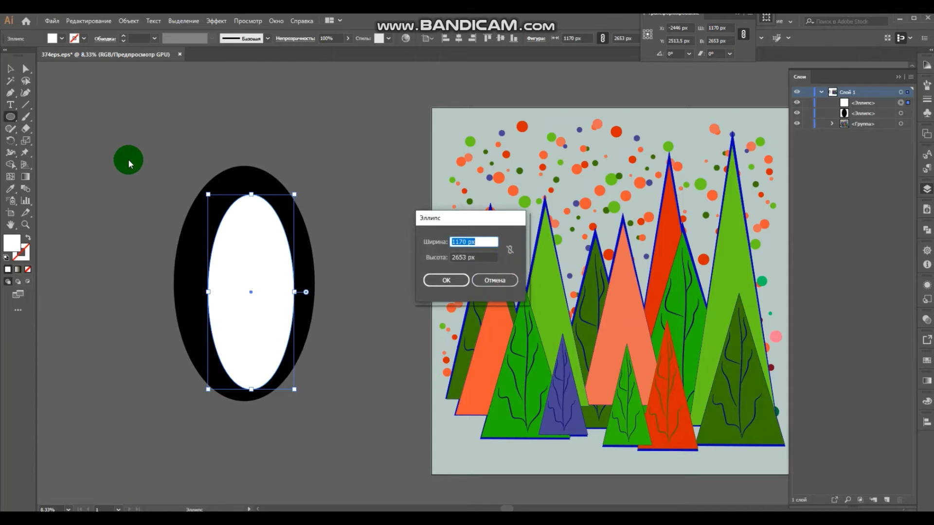
click(494, 281)
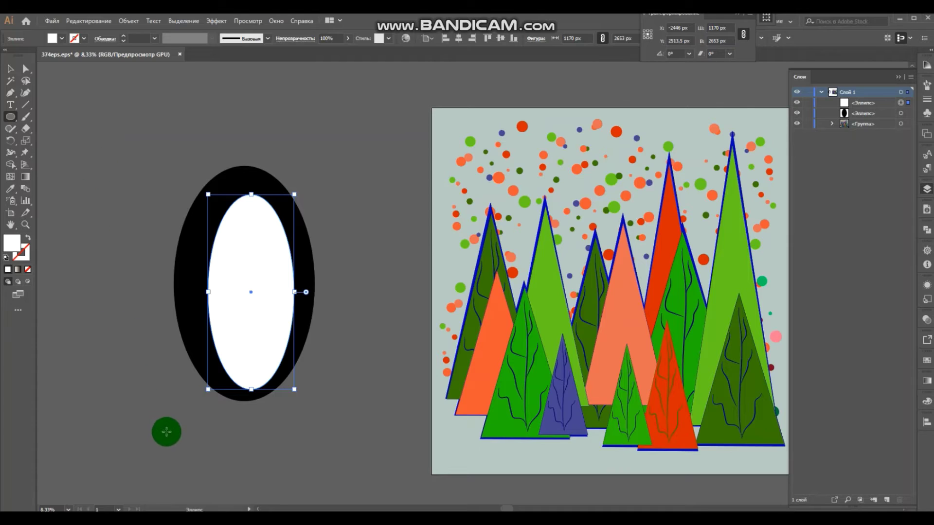
Draw two small foot ellipses below the body and eyedrop a red tree's colour onto them.
drag(161, 419, 202, 436)
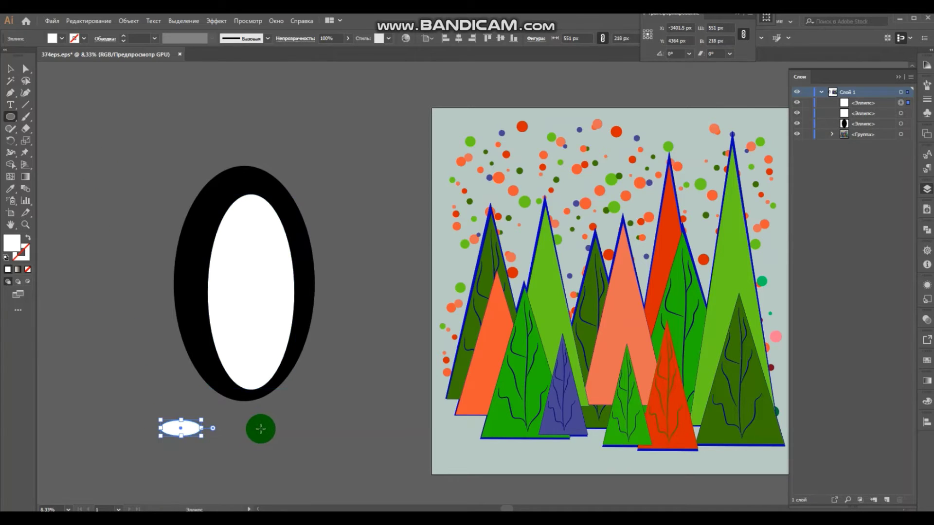
drag(261, 429, 298, 451)
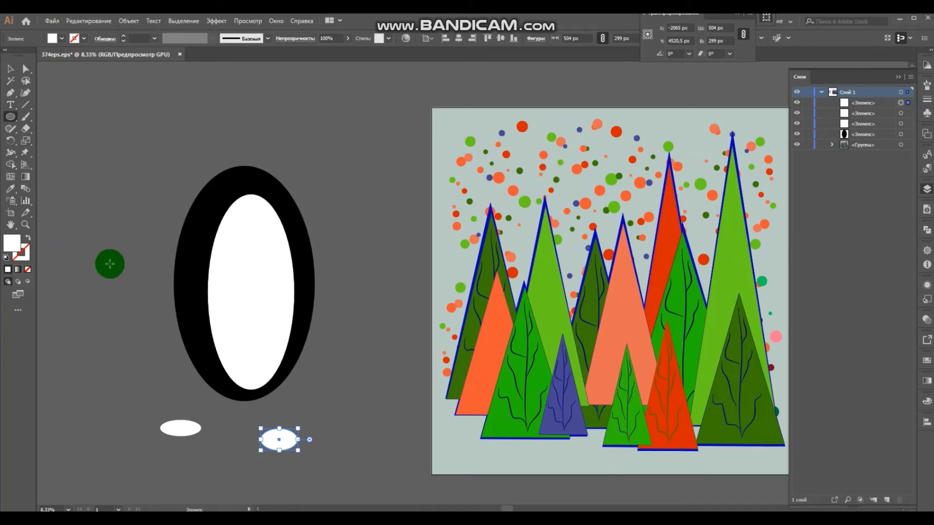
click(10, 69)
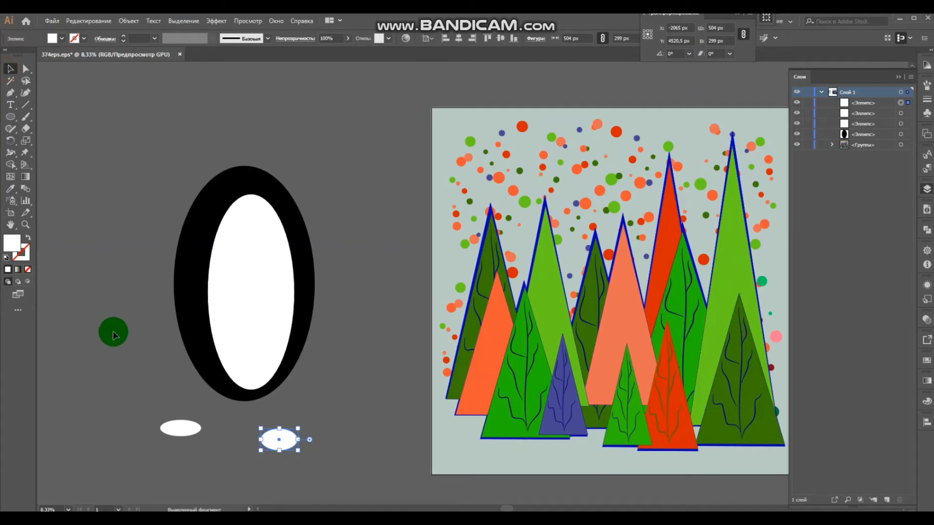
shift+click(166, 428)
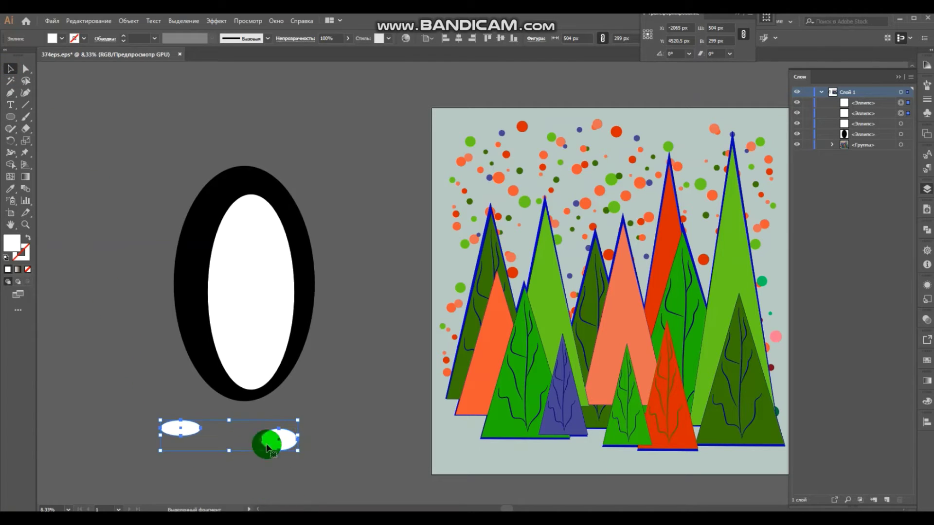
click(11, 188)
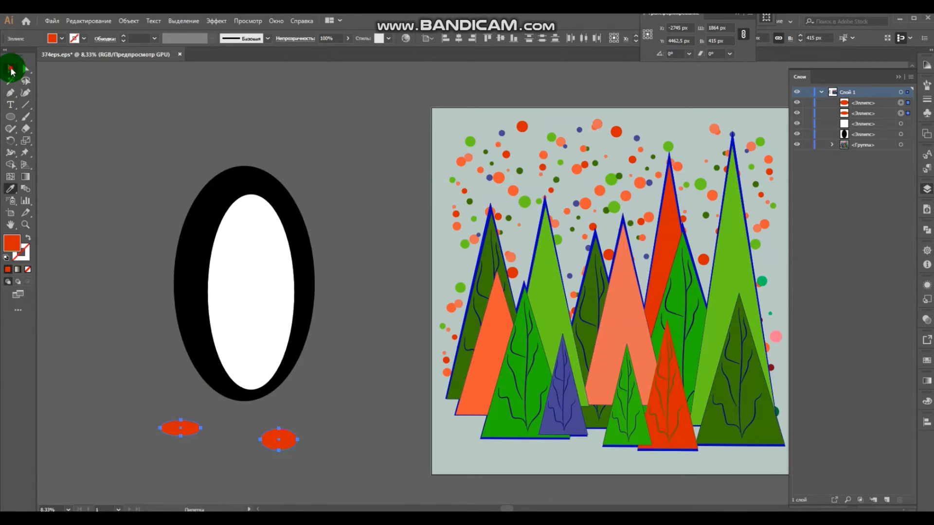
Deselect the feet and select the black body oval again.
click(11, 71)
click(112, 129)
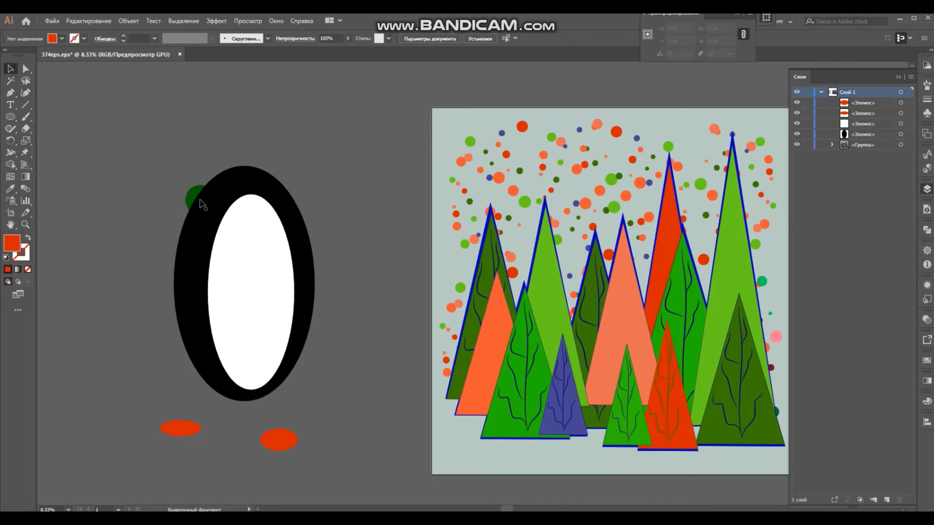
drag(203, 205, 313, 231)
click(312, 260)
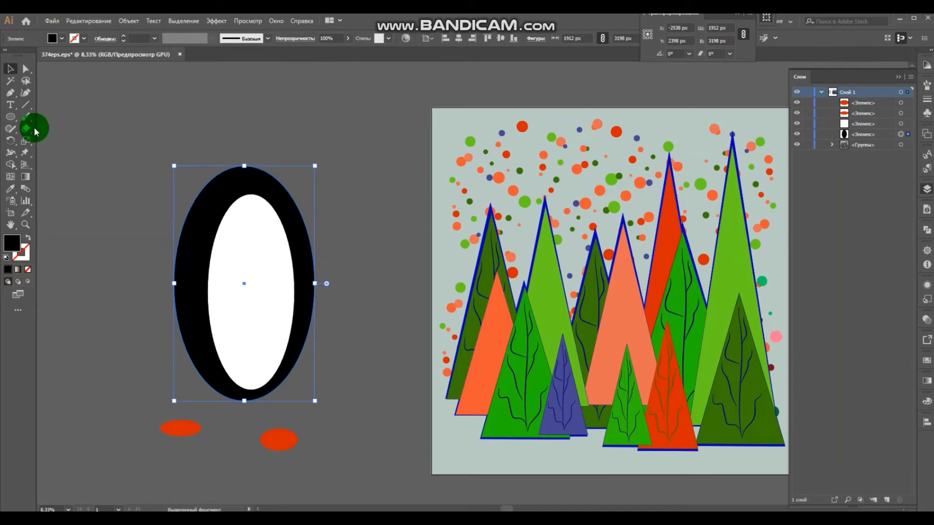
Use the Curvature tool to round the black body's lower corners into an egg-like shape.
click(26, 94)
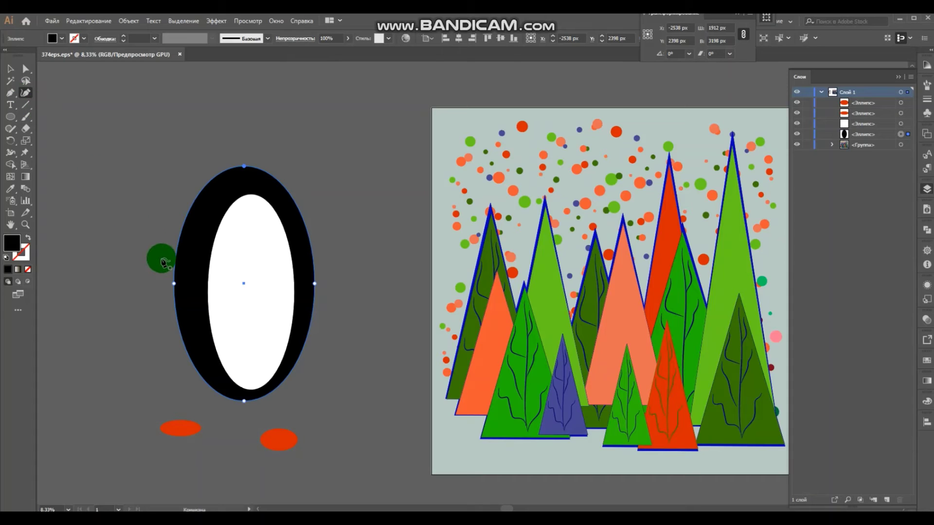
click(176, 249)
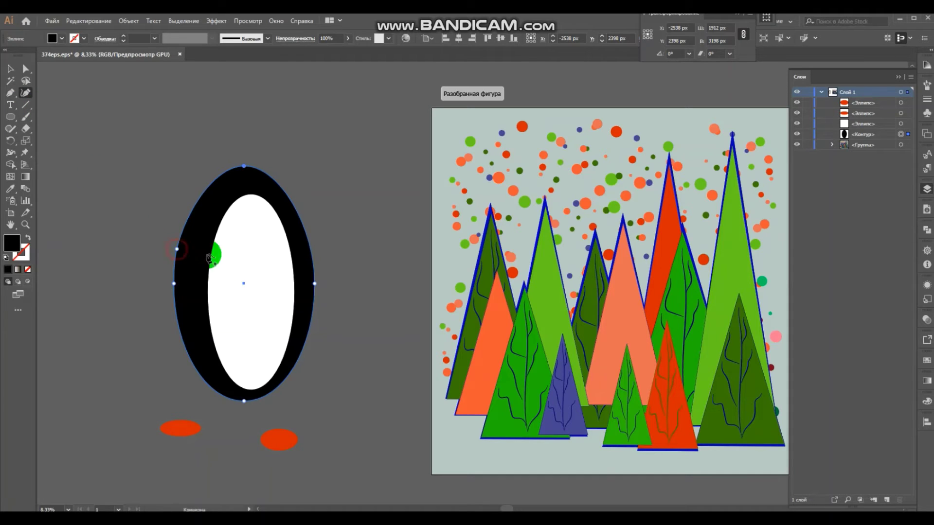
click(311, 248)
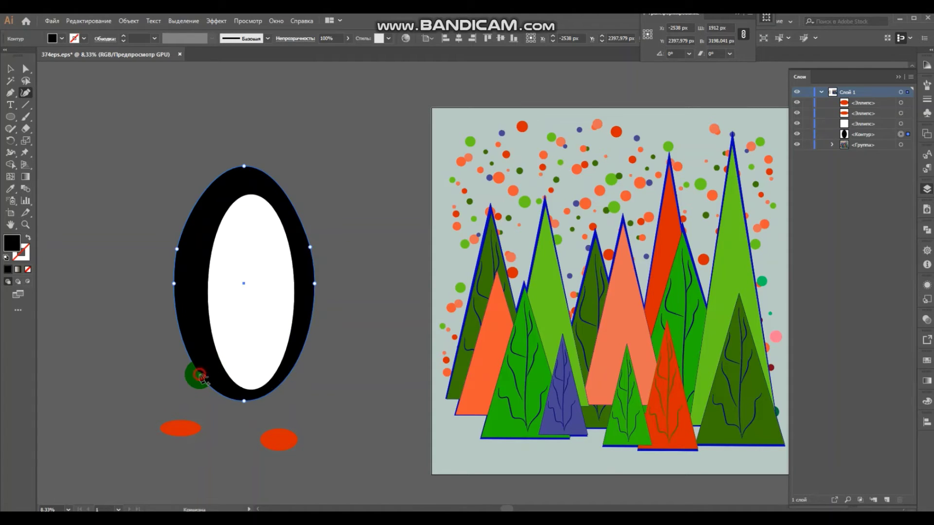
drag(200, 375, 188, 392)
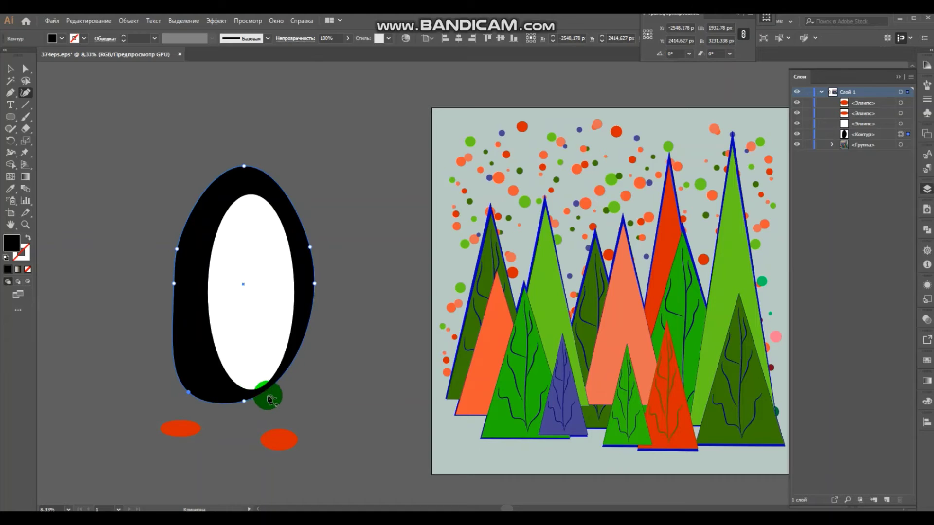
drag(270, 389, 281, 402)
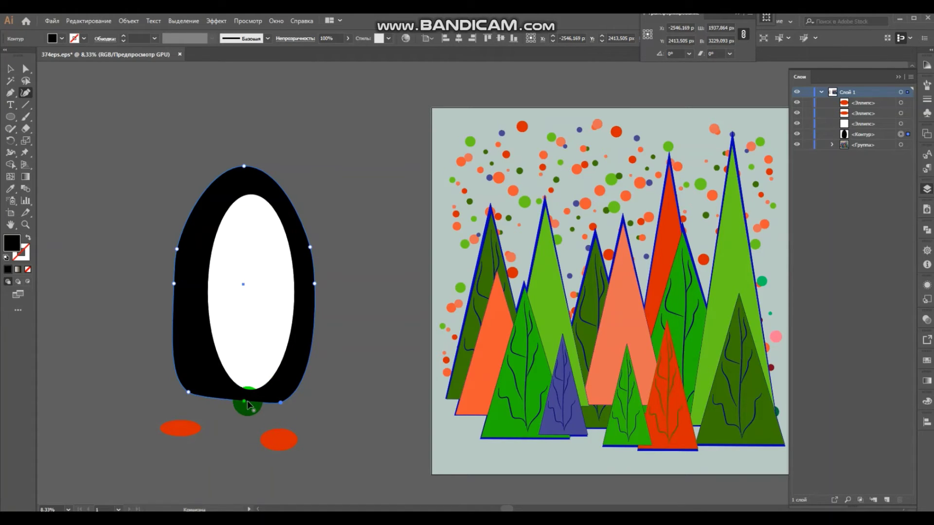
mouse_move(246, 404)
mouse_down()
mouse_move(241, 418)
mouse_move(291, 410)
mouse_up()
click(285, 406)
click(190, 395)
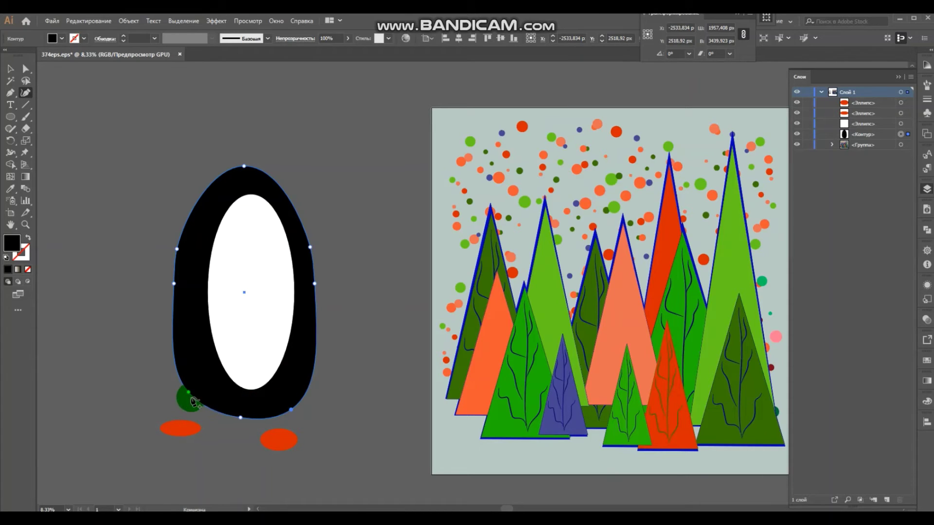
drag(188, 394, 186, 403)
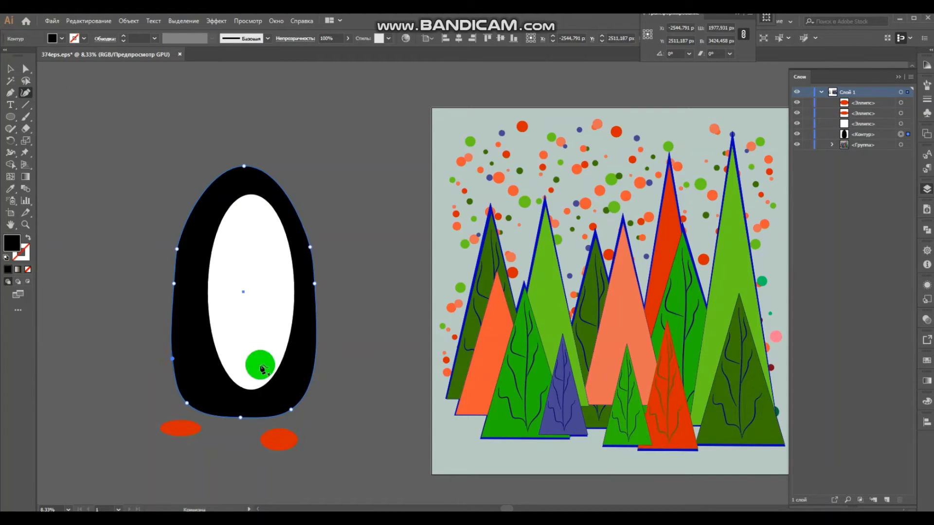
click(315, 365)
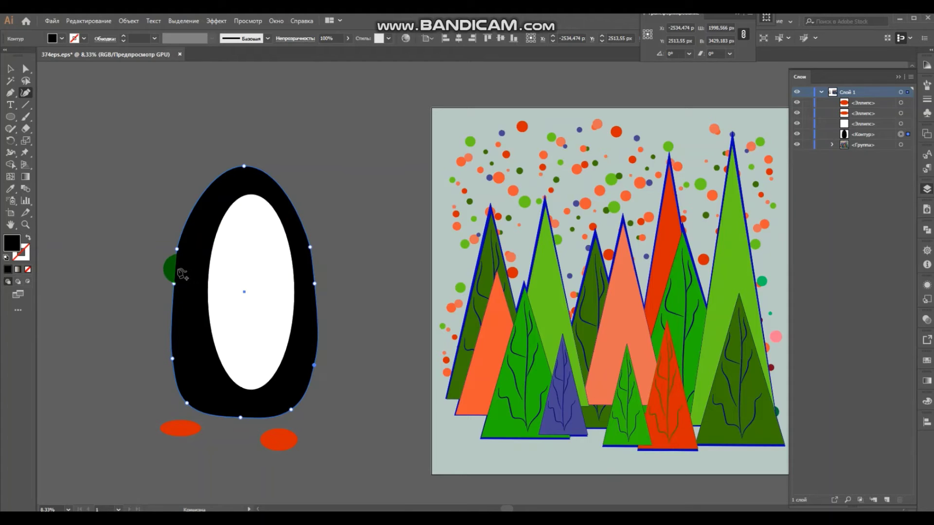
Pull a left flipper out of the black body and refine its shape and the head curve.
drag(175, 268, 137, 209)
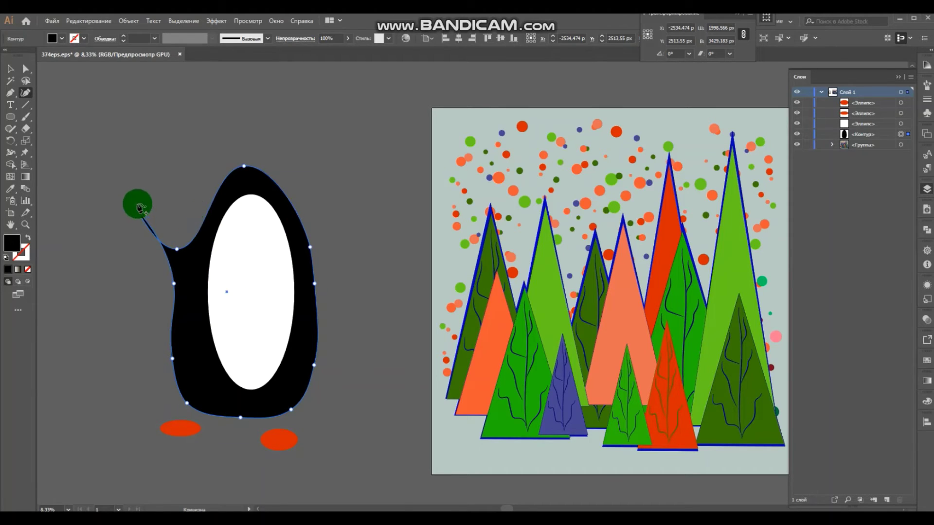
drag(205, 216, 199, 195)
click(199, 196)
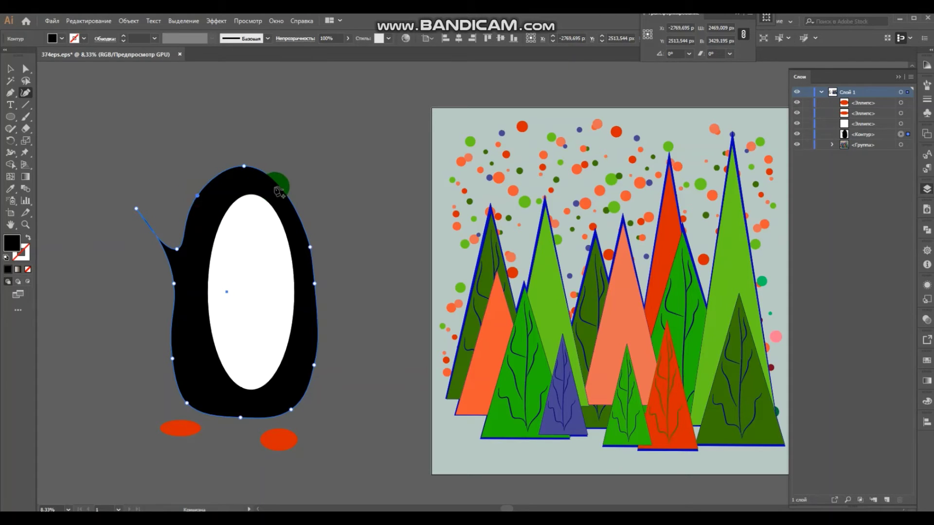
click(285, 191)
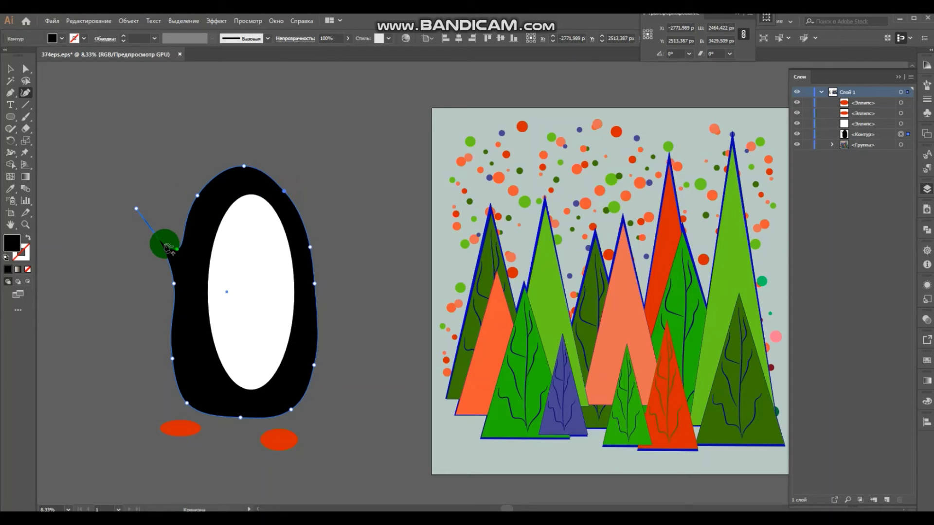
click(166, 218)
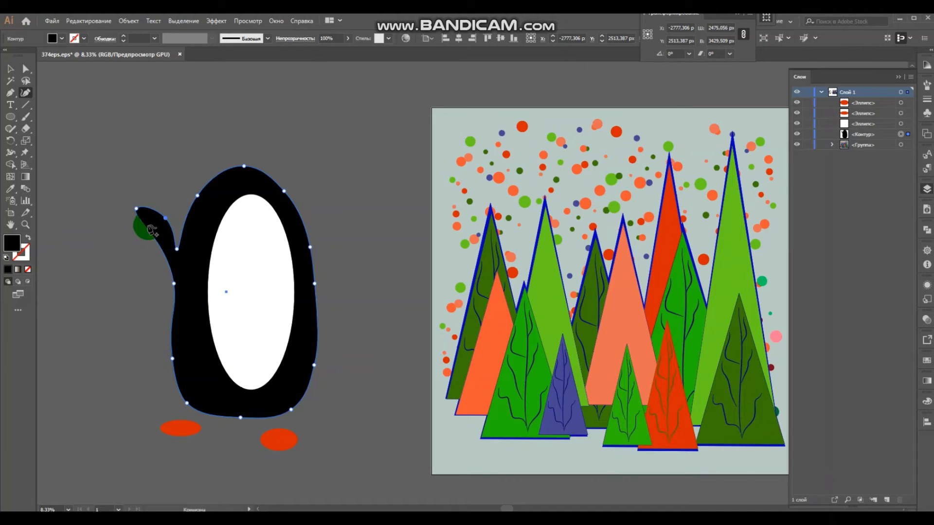
click(176, 249)
drag(136, 209, 120, 211)
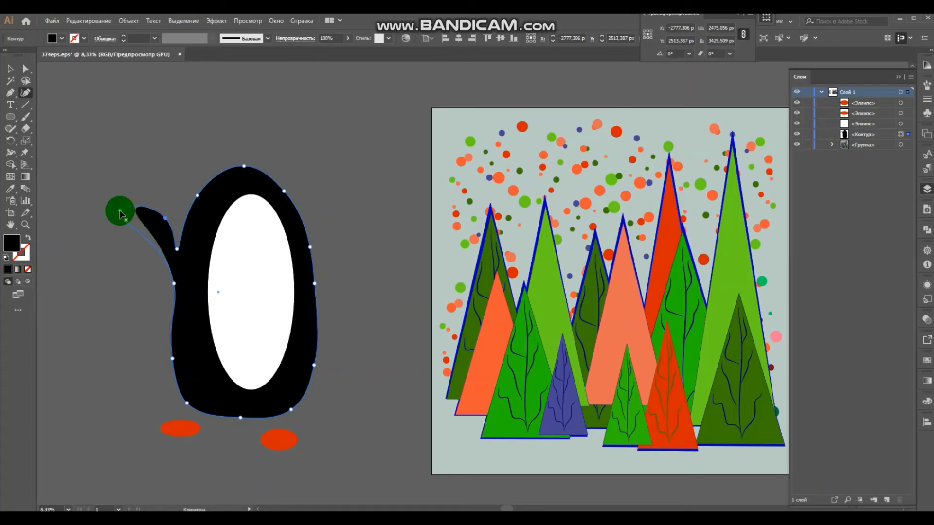
click(159, 252)
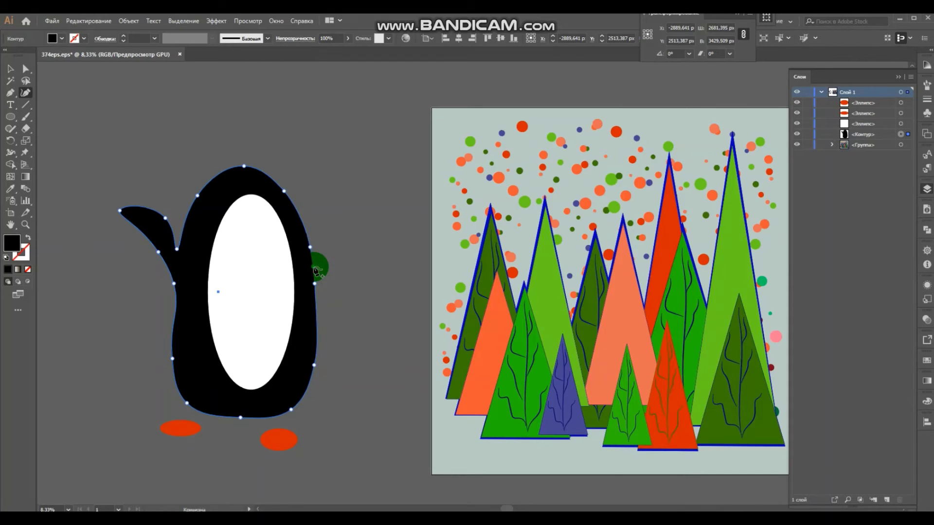
Pull a matching right flipper out of the body's right side, then deselect.
drag(315, 270, 386, 294)
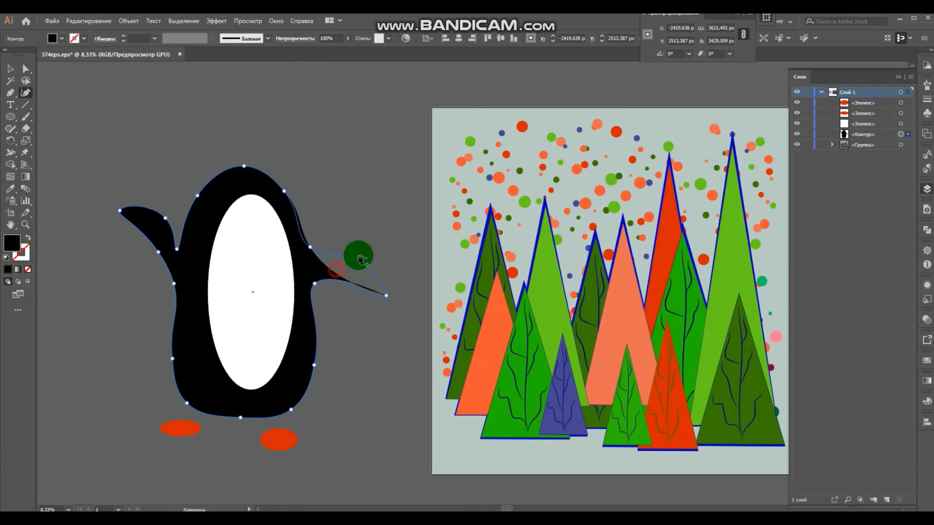
drag(360, 259, 360, 258)
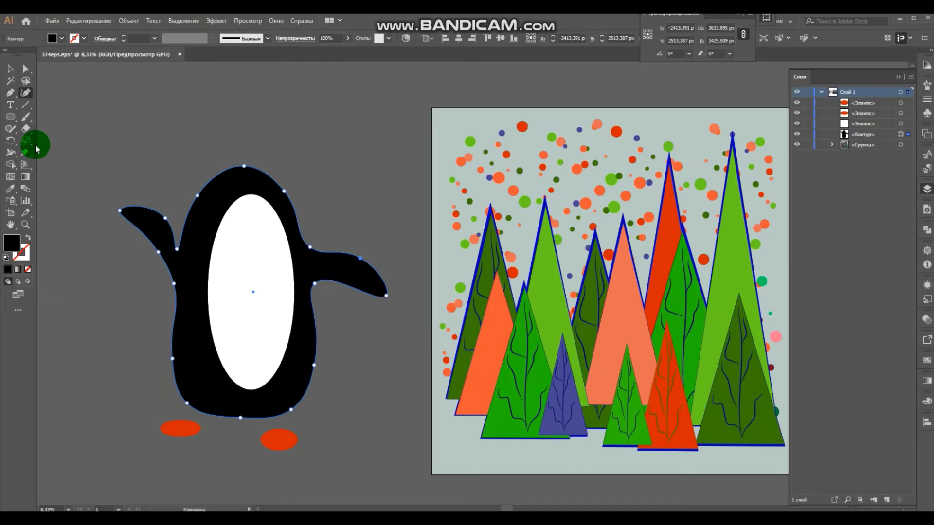
click(221, 484)
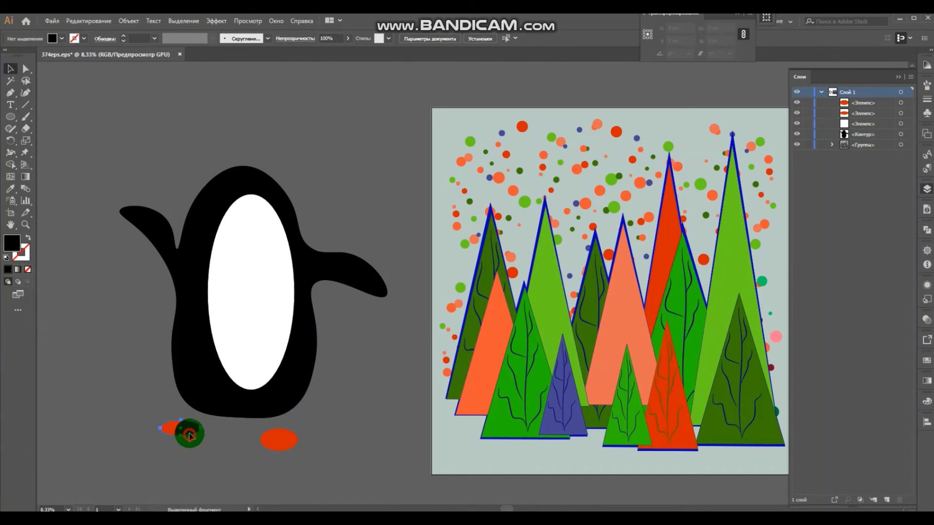
Move both orange foot ovals up under the penguin body and deselect.
drag(189, 433, 198, 425)
drag(282, 443, 278, 429)
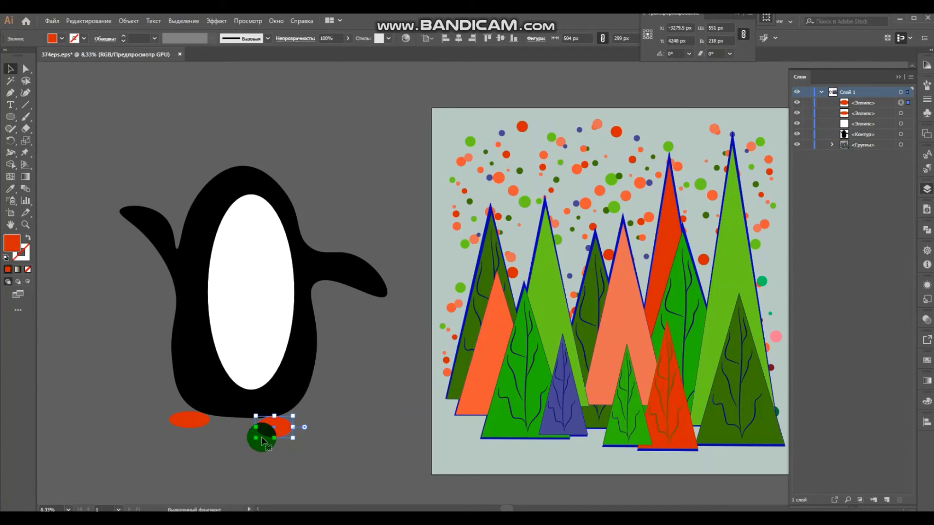
drag(191, 426, 195, 419)
click(268, 429)
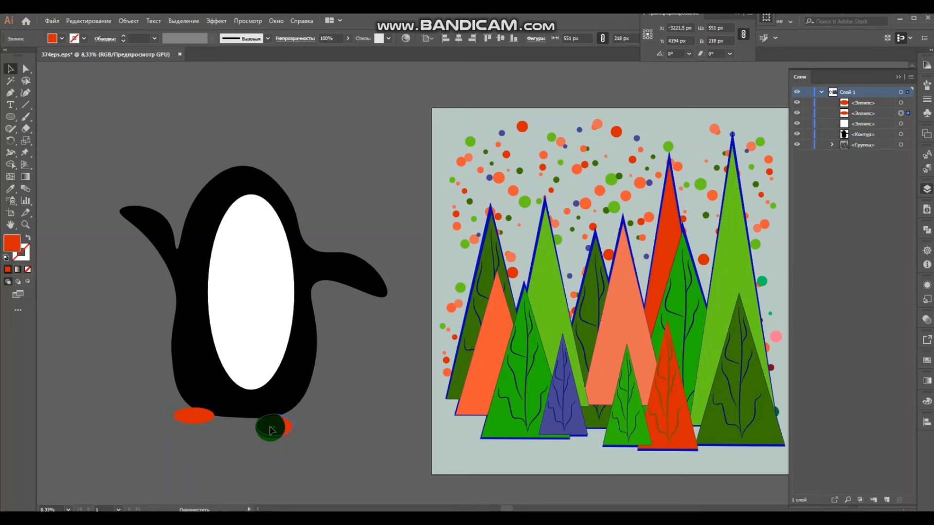
click(125, 333)
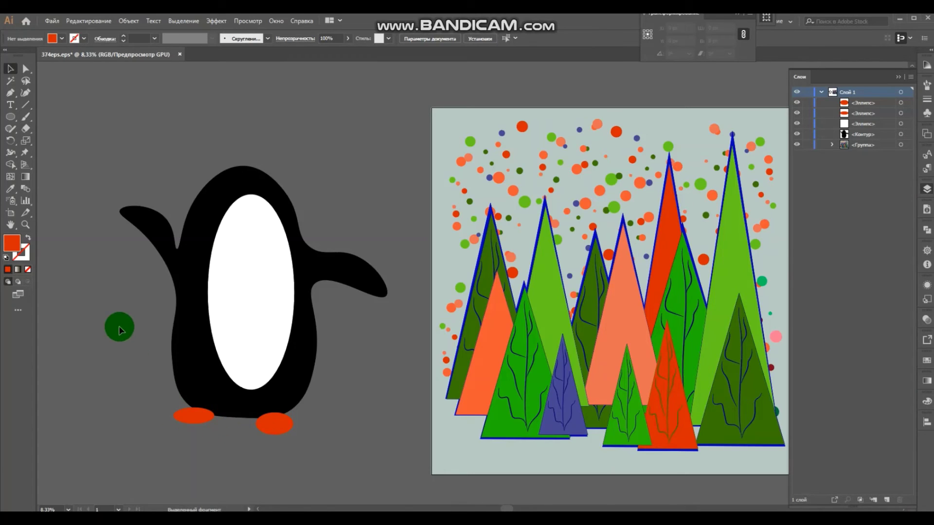
Reshape each foot oval into a pointed foot with the Curvature tool, then select both feet.
click(27, 92)
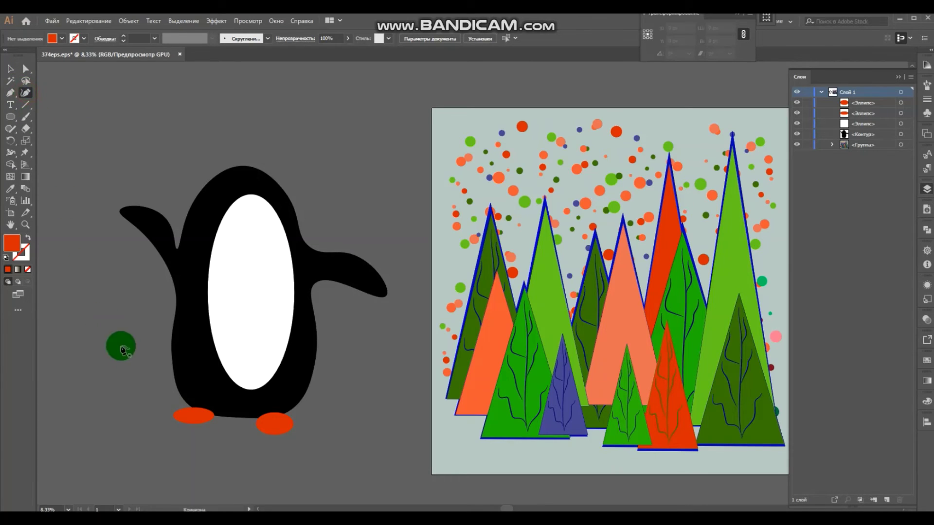
click(189, 420)
drag(177, 434, 194, 408)
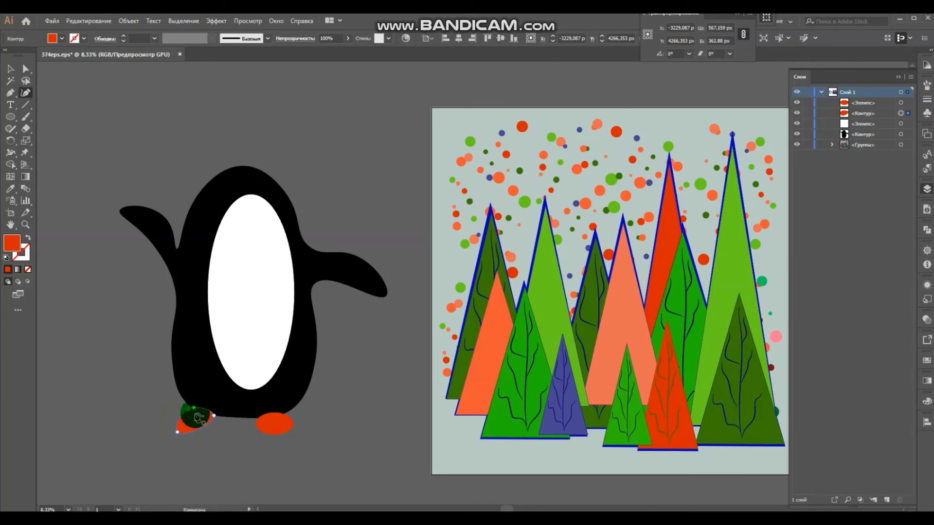
click(264, 431)
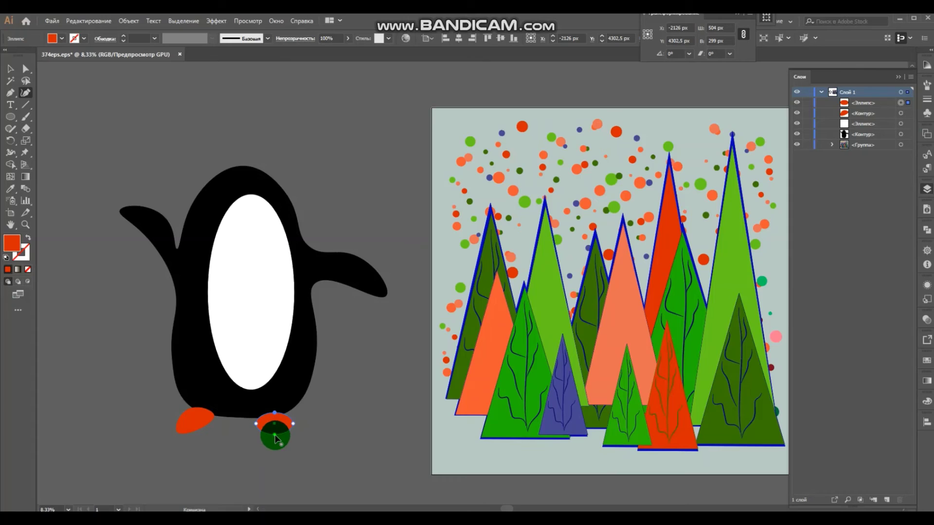
mouse_move(291, 442)
mouse_down()
mouse_move(261, 432)
mouse_move(276, 416)
mouse_up()
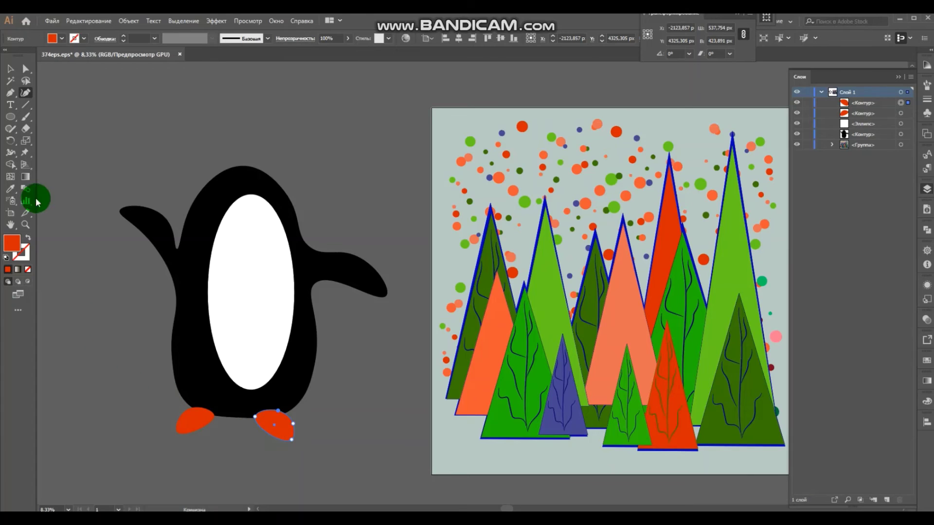
click(10, 69)
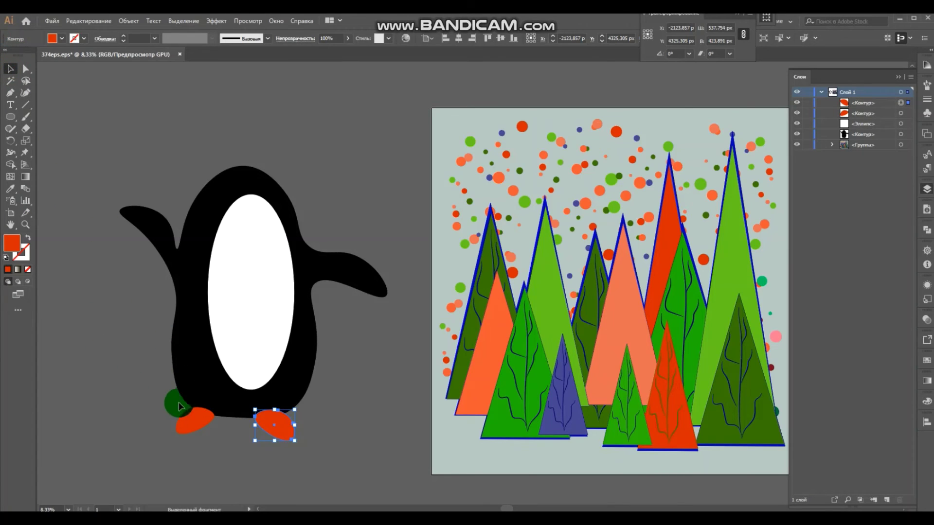
drag(162, 411, 294, 444)
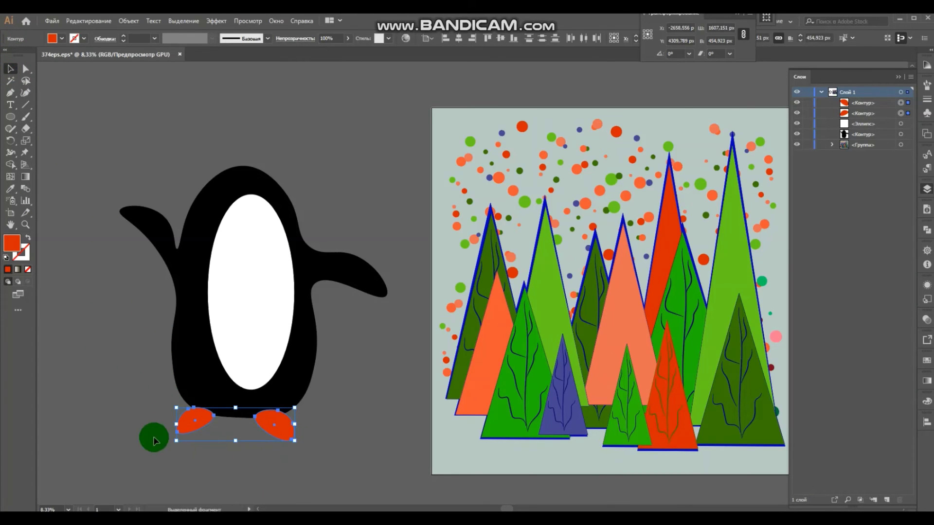
Send the selected orange feet to the back behind the body, then deselect.
right_click(102, 373)
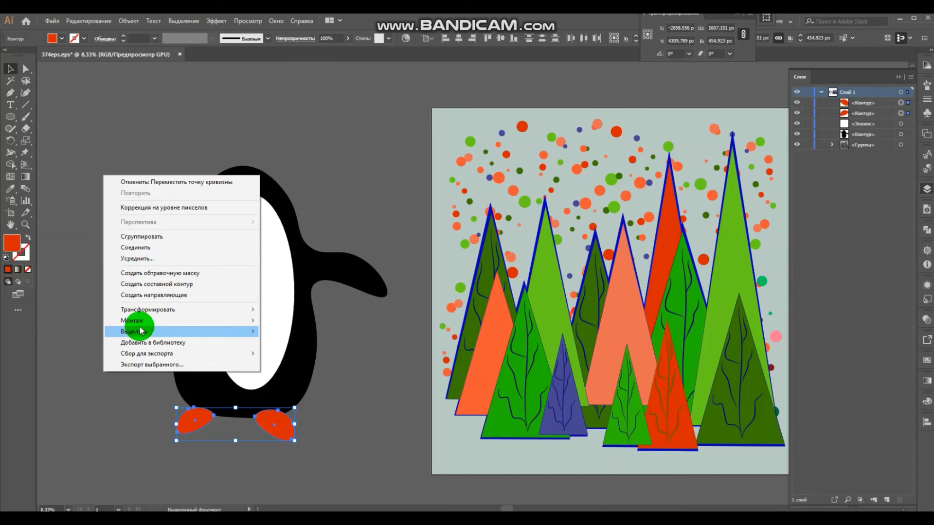
mouse_move(133, 320)
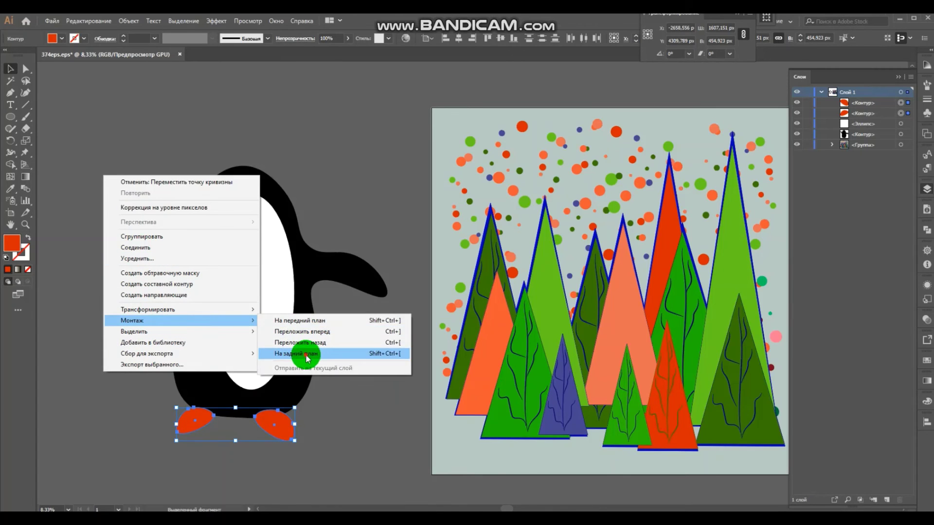
click(306, 354)
click(97, 256)
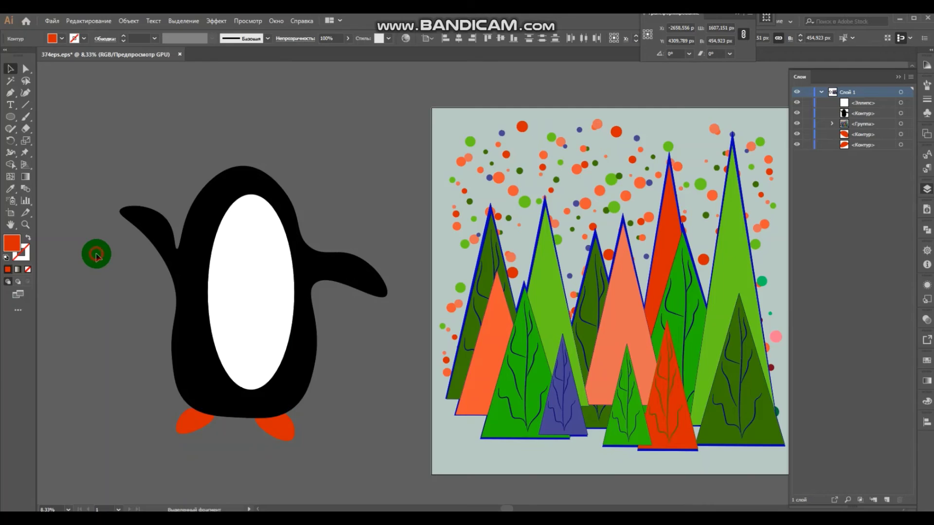
Add Curvature anchor points along the white belly's left and right edges.
click(252, 196)
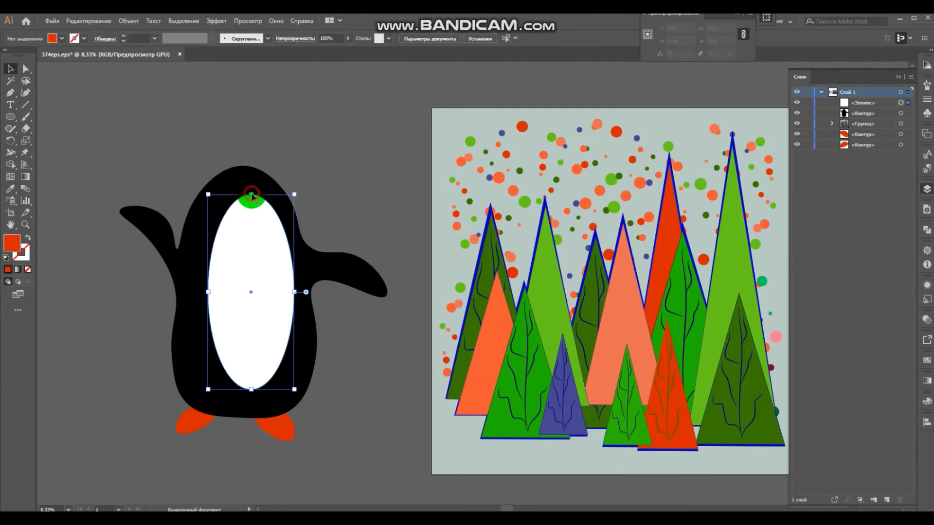
click(26, 94)
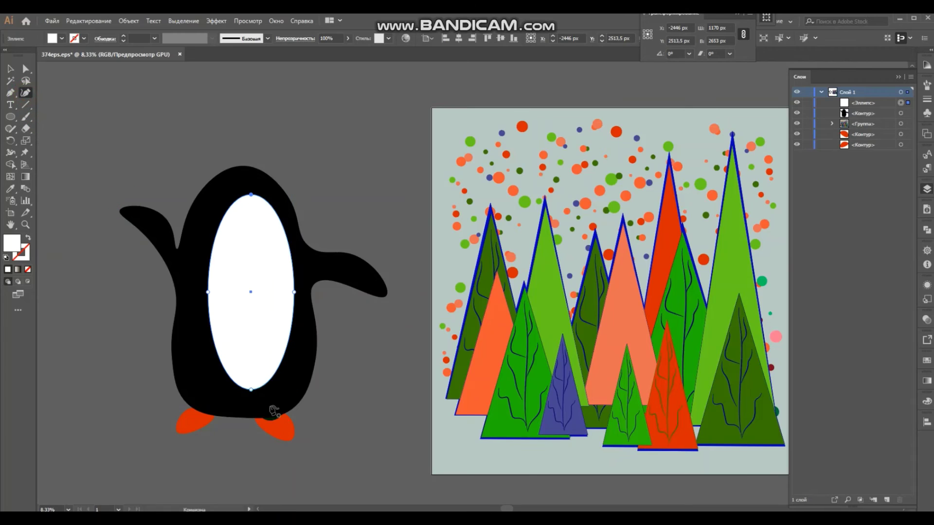
click(215, 346)
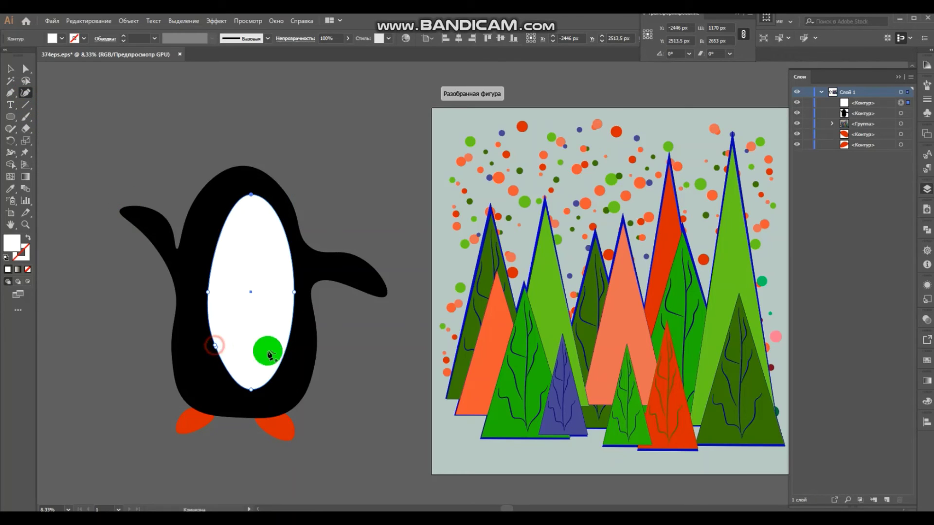
click(286, 350)
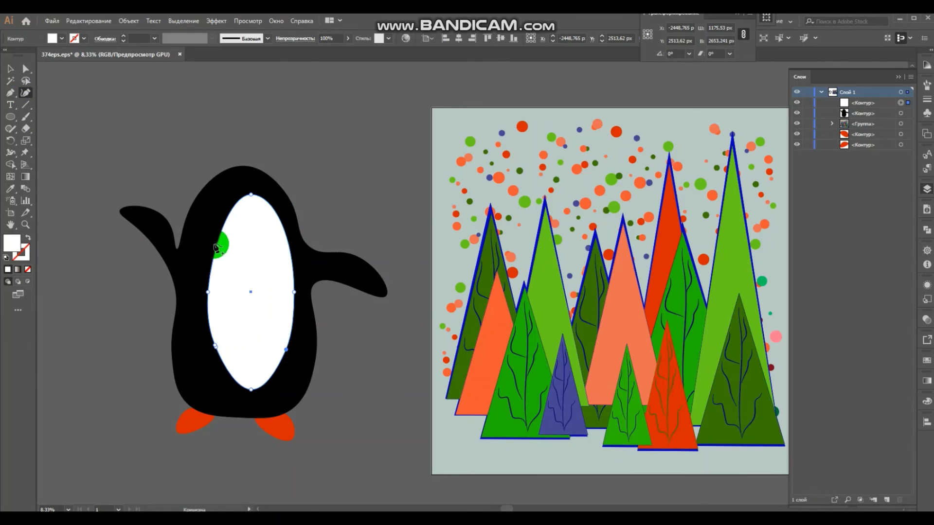
click(217, 245)
click(283, 238)
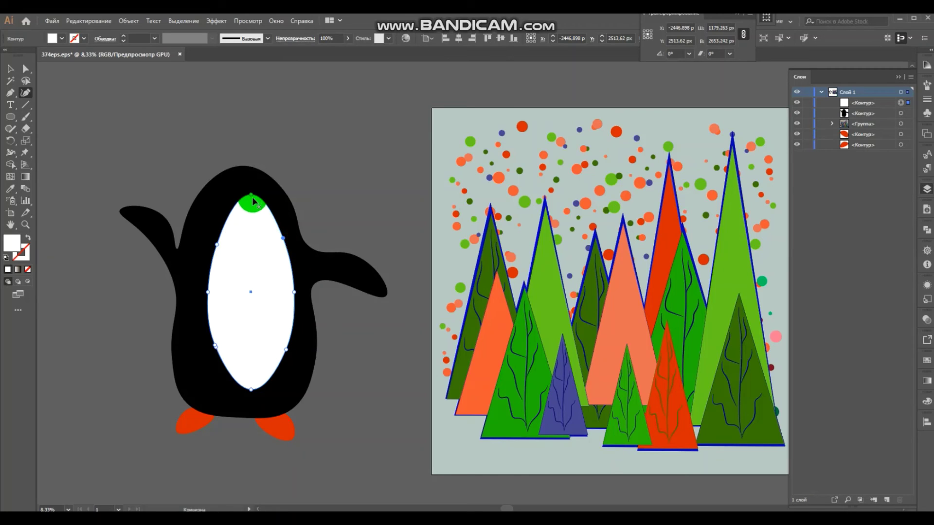
Add two anchors on the belly's top and pull the middle down into a sharp notch.
click(237, 202)
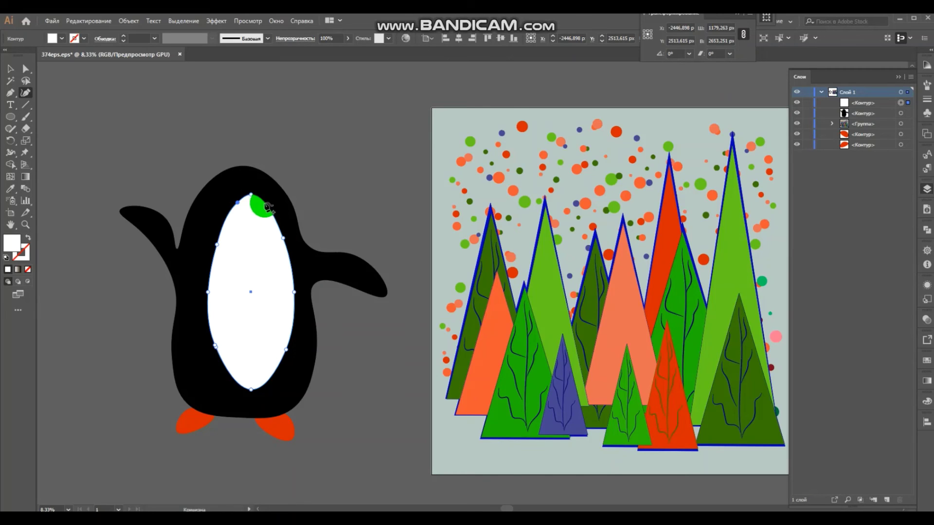
click(266, 204)
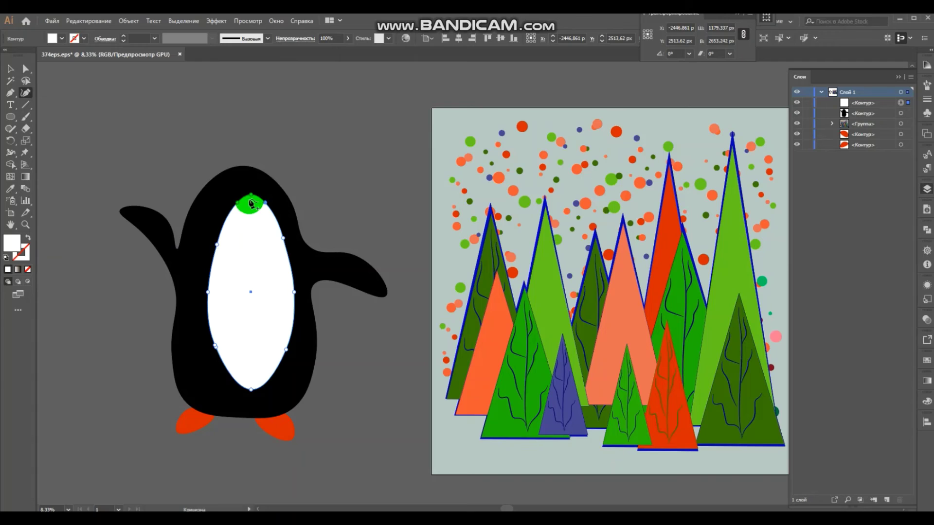
drag(249, 194, 249, 213)
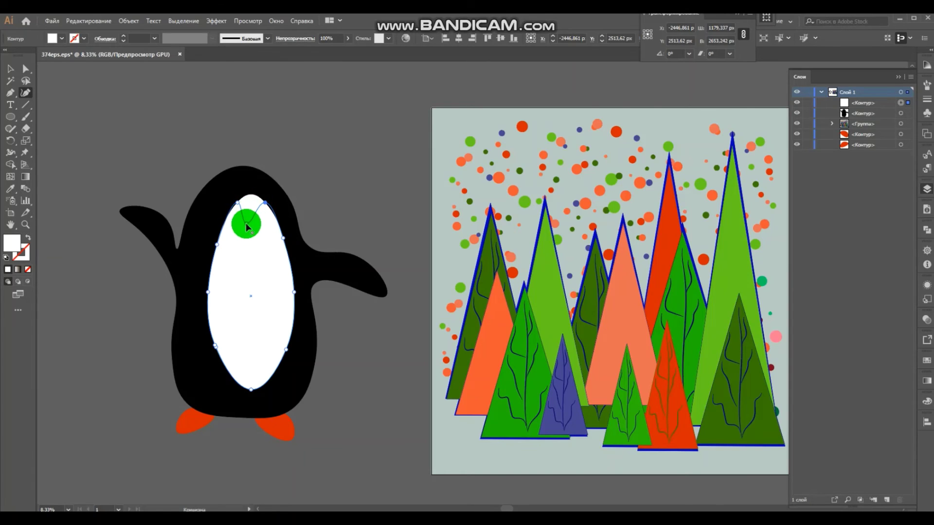
click(246, 221)
drag(246, 220, 257, 212)
click(11, 117)
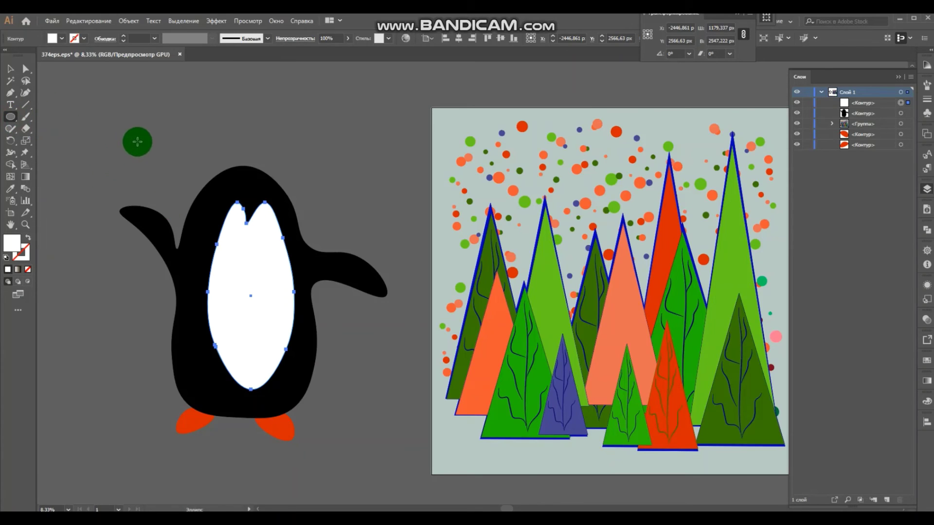
Draw a small eye ellipse and fill it with the body's black via the Eyedropper.
drag(138, 139, 150, 150)
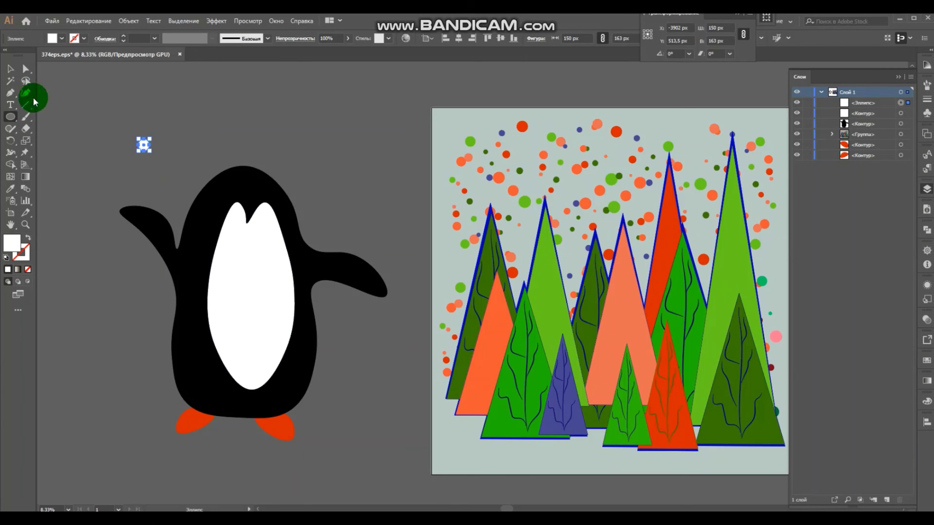
click(10, 69)
click(10, 189)
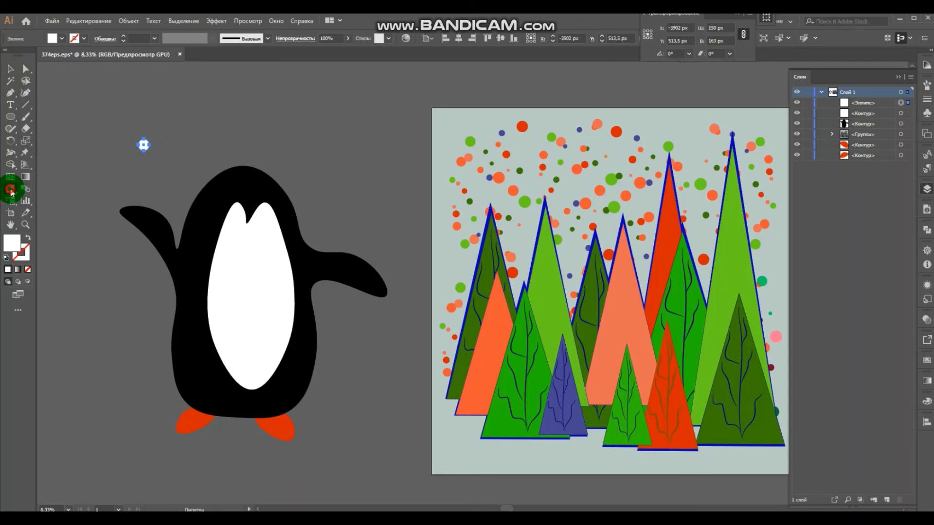
click(185, 252)
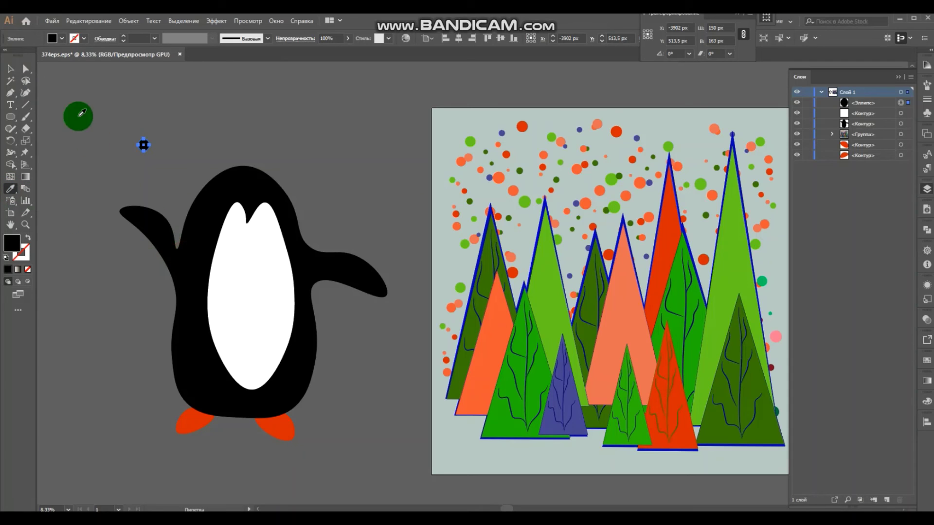
click(10, 68)
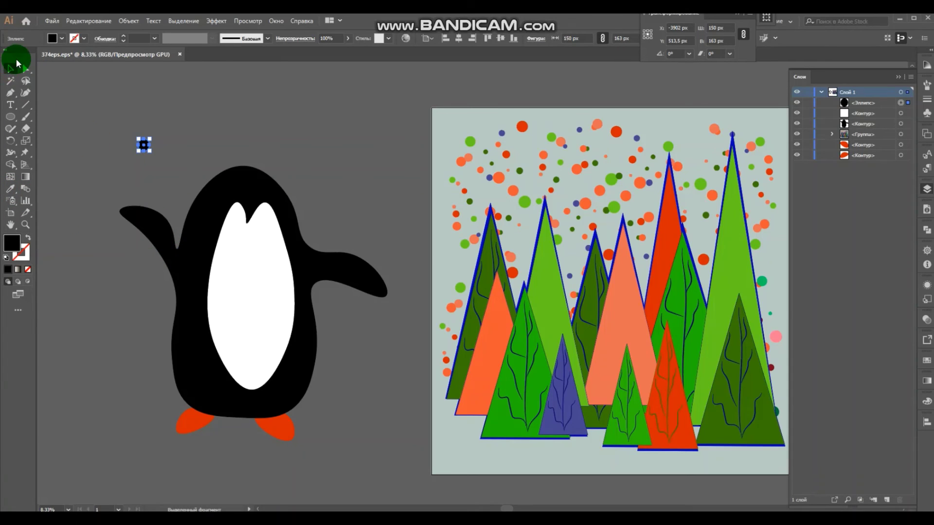
click(151, 117)
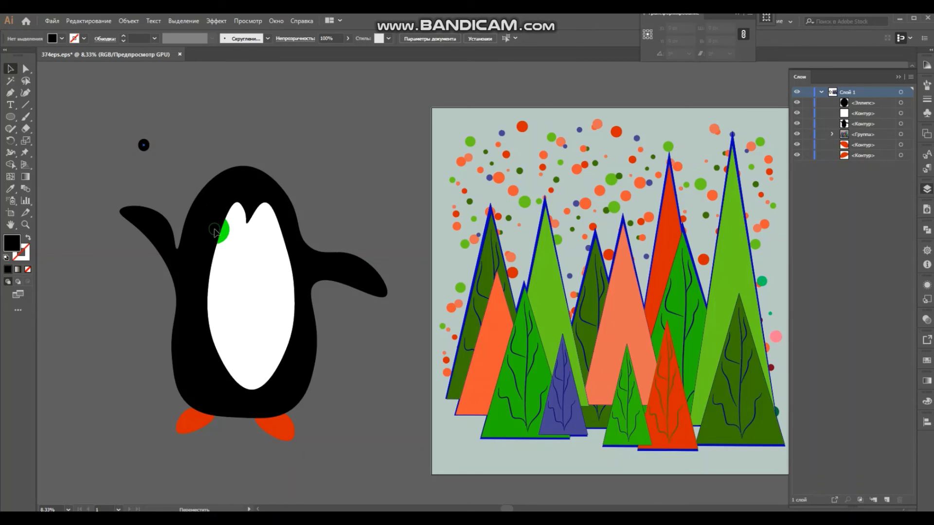
Place the black ellipse as the right eye, copy it as the left eye, and draw another small oval.
drag(236, 235, 266, 236)
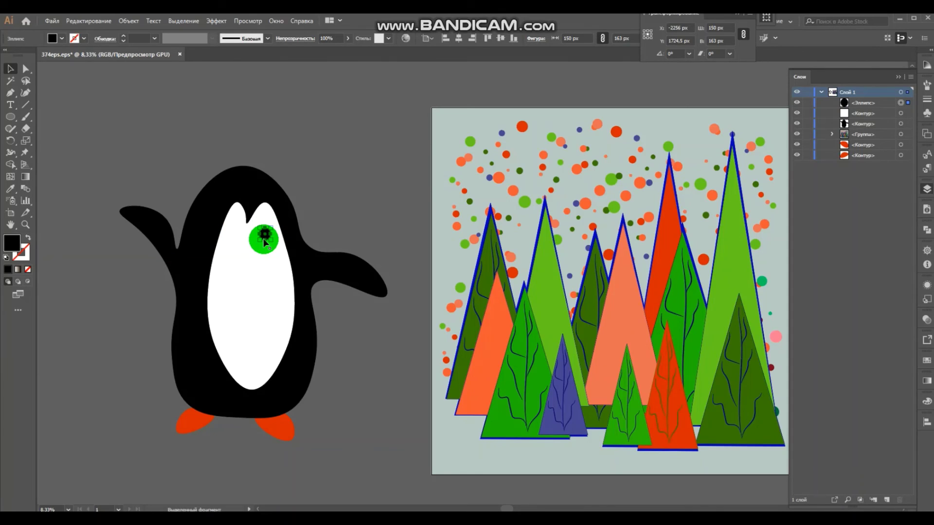
drag(265, 241, 236, 234)
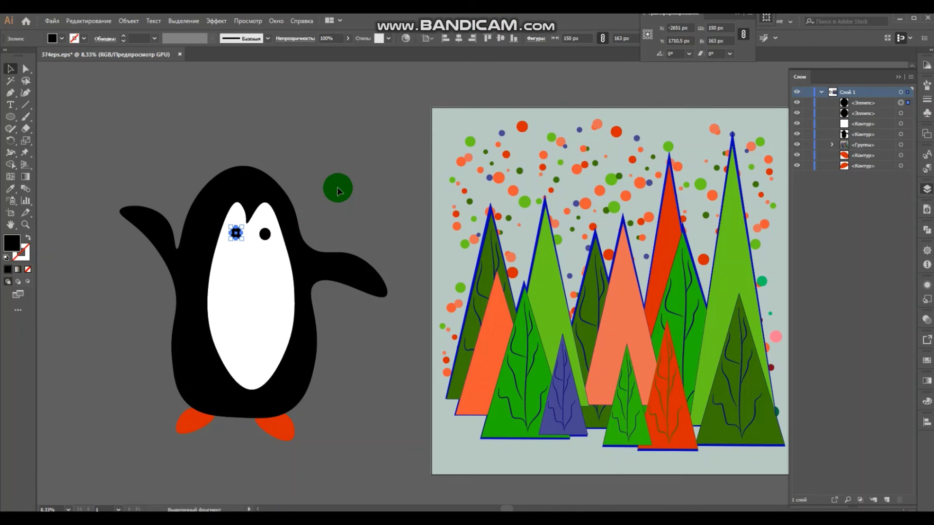
click(335, 186)
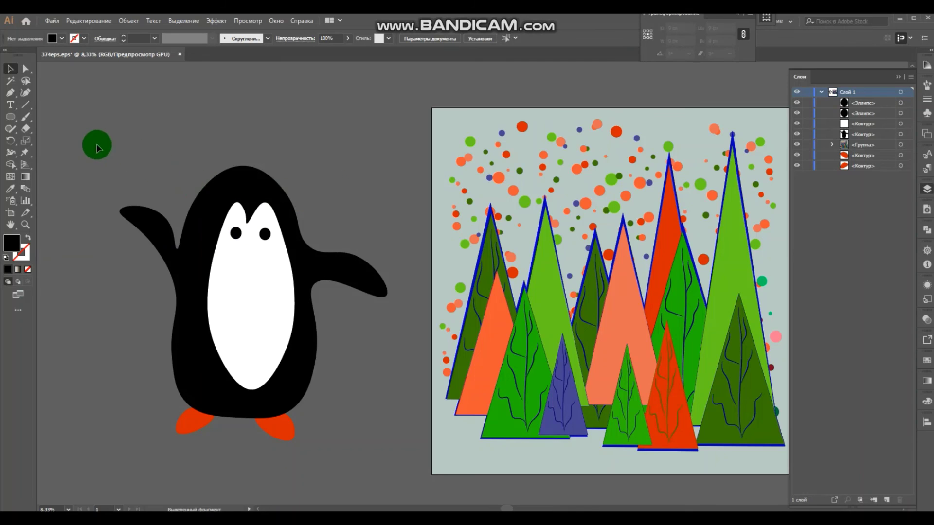
click(11, 117)
drag(99, 122, 121, 136)
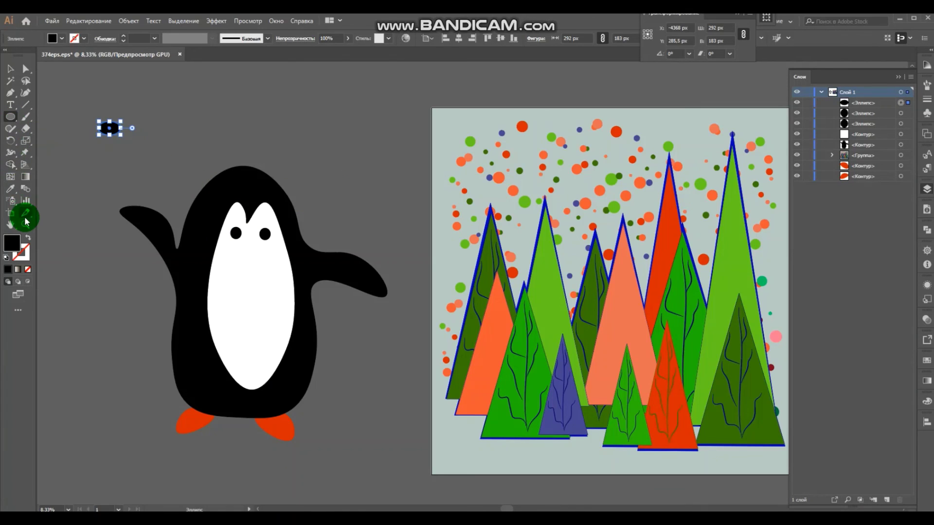
Give the small oval the feet's orange colour and move it onto the penguin's face.
click(10, 189)
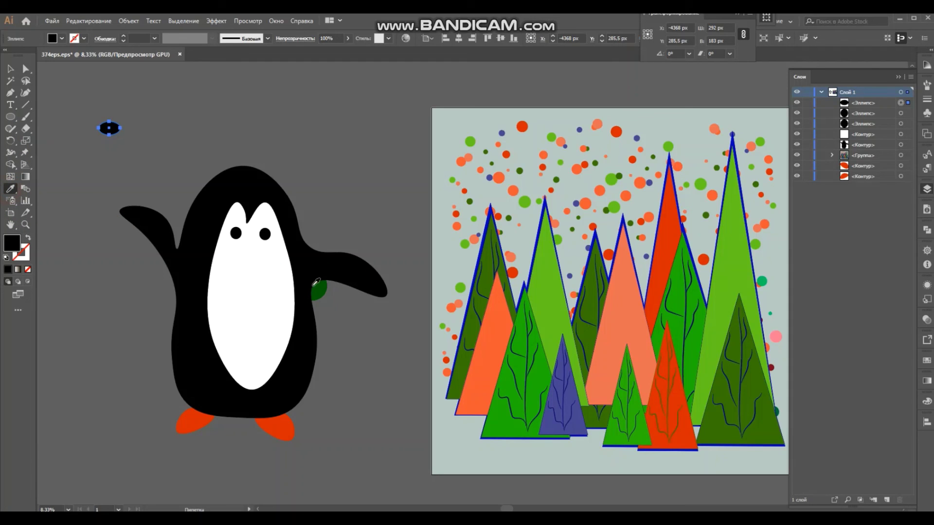
click(287, 427)
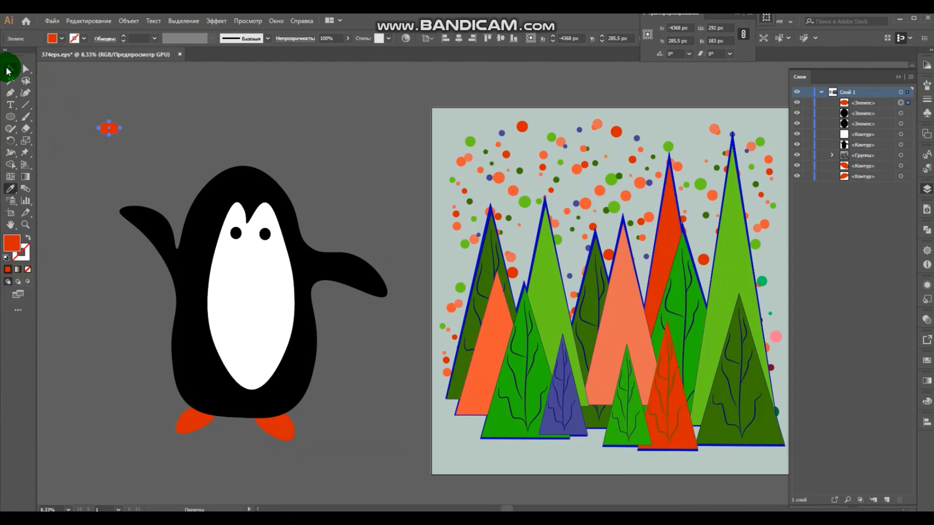
click(10, 69)
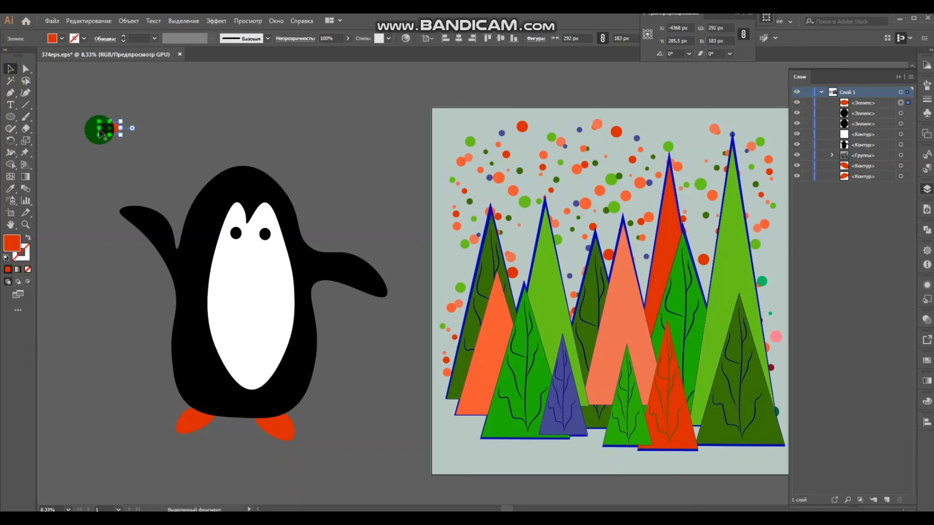
drag(113, 134, 250, 217)
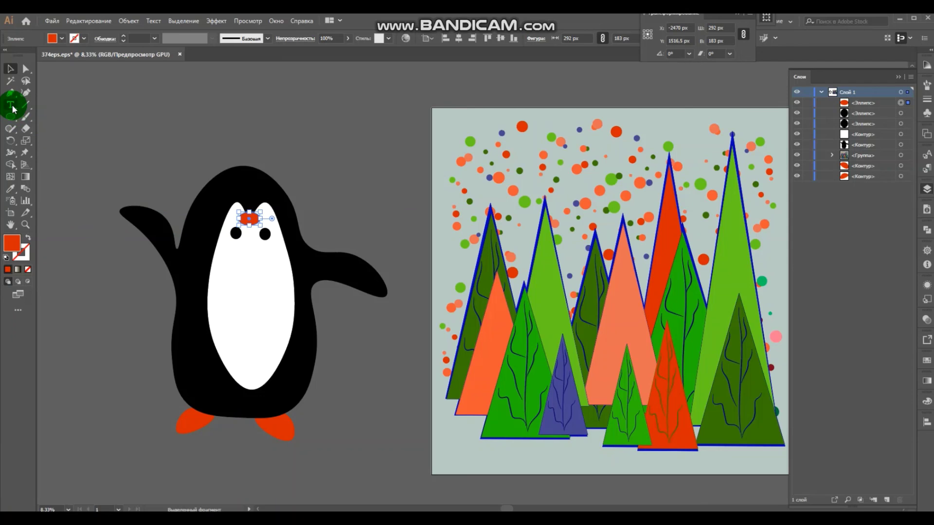
Reshape the orange oval into a pointed beak and position it between the eyes.
click(25, 94)
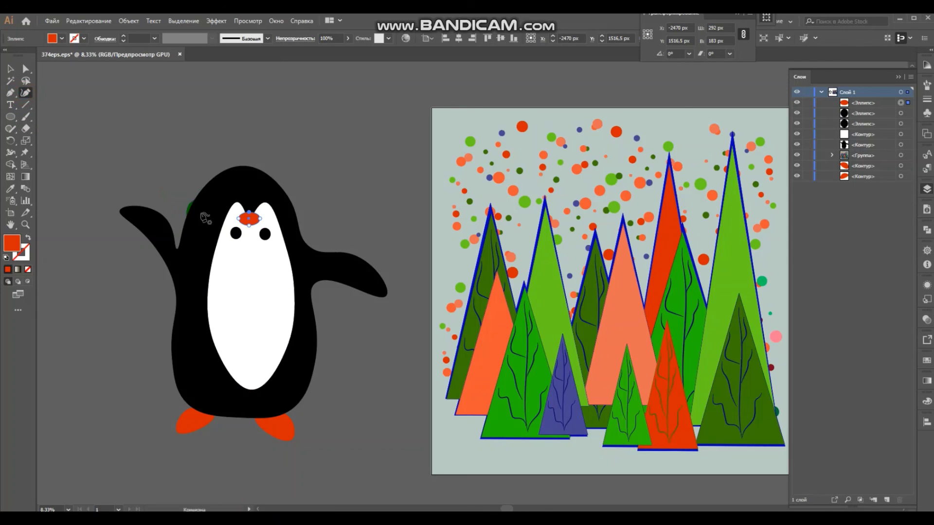
click(248, 227)
drag(250, 230, 254, 225)
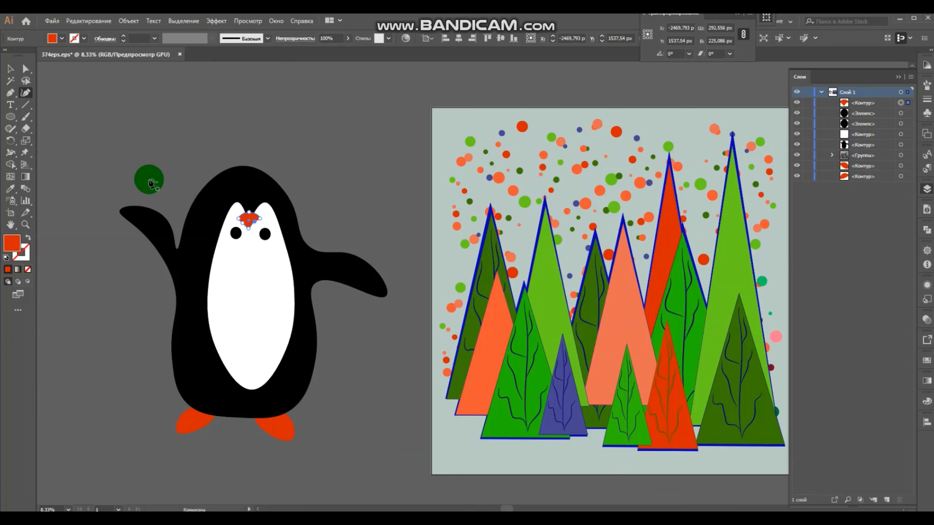
click(11, 72)
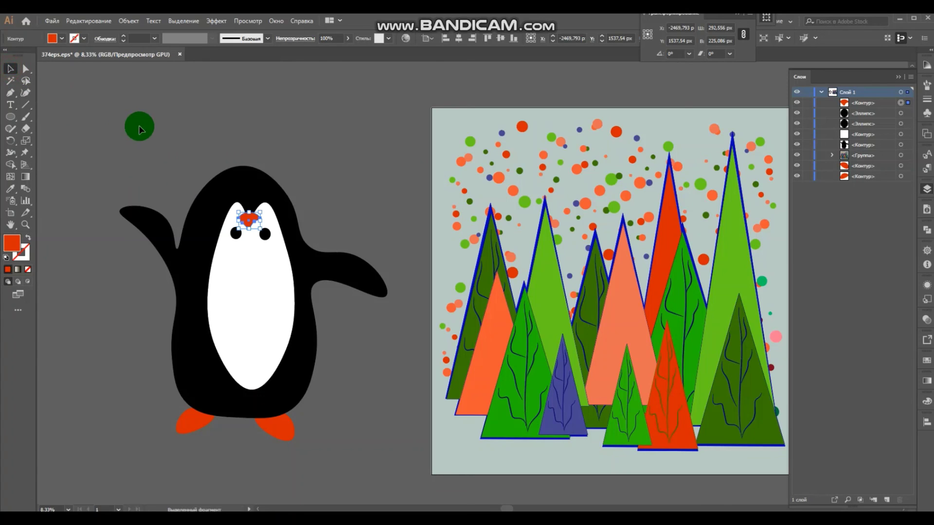
click(146, 127)
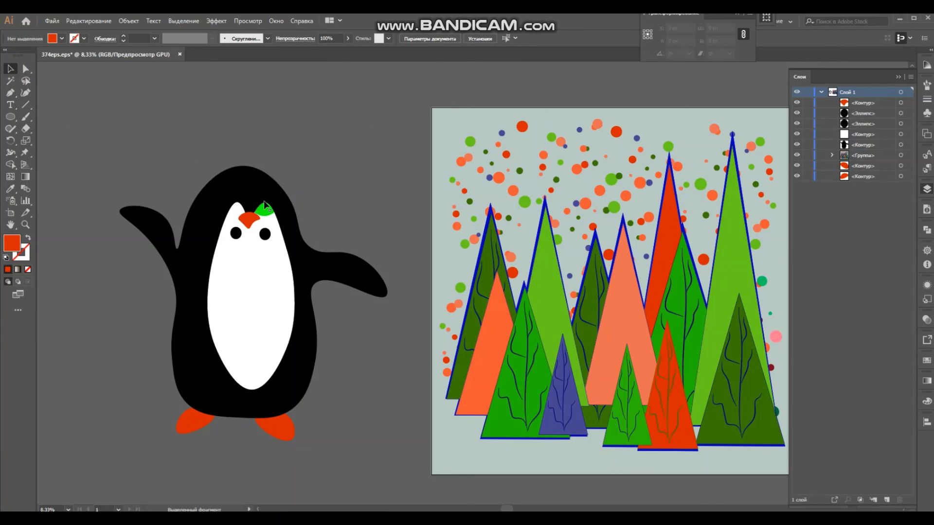
mouse_move(246, 215)
mouse_down()
mouse_move(244, 249)
mouse_move(260, 228)
mouse_move(253, 225)
mouse_up()
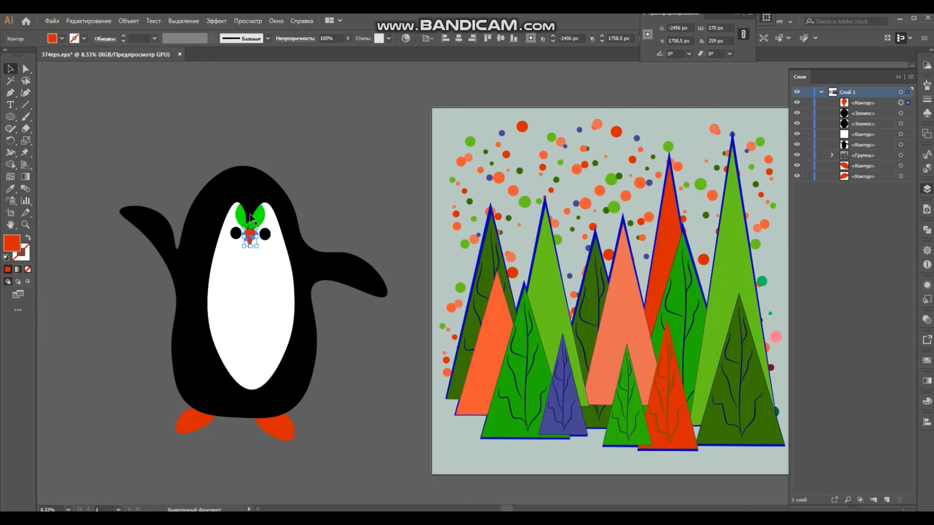
click(250, 214)
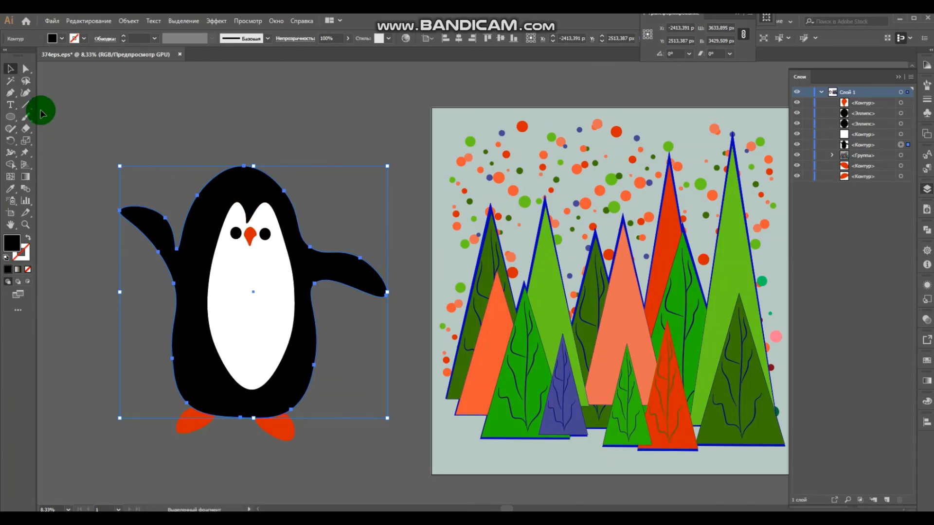
Drag the belly's notch anchor slightly lower beneath the beak, then deselect everything.
click(25, 92)
click(250, 225)
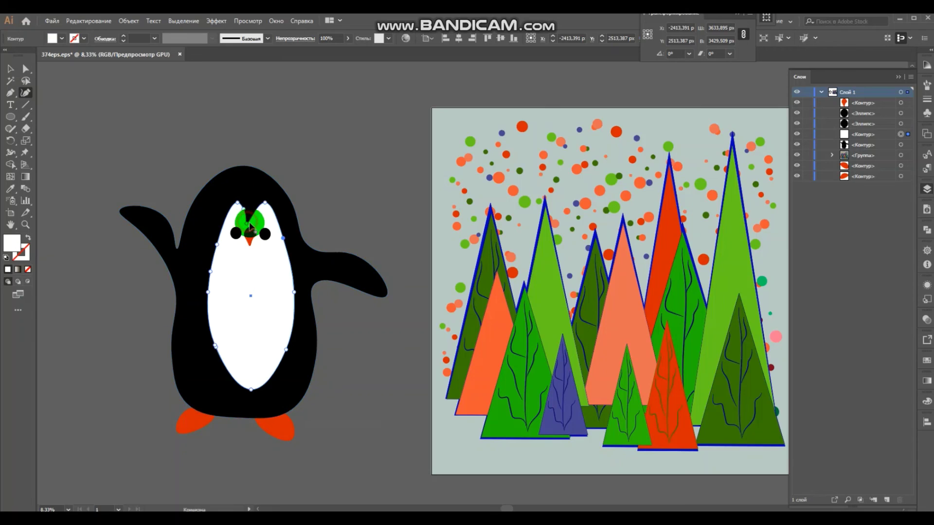
drag(249, 226, 252, 234)
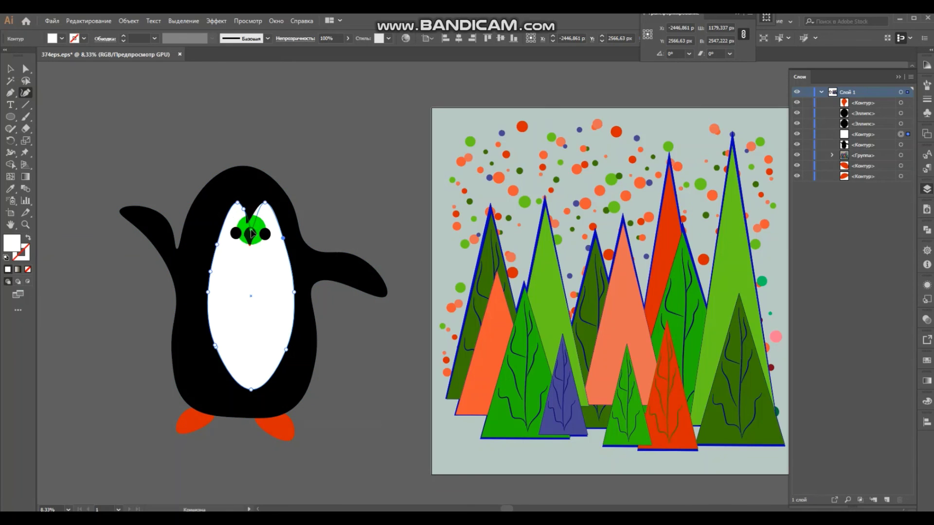
click(10, 69)
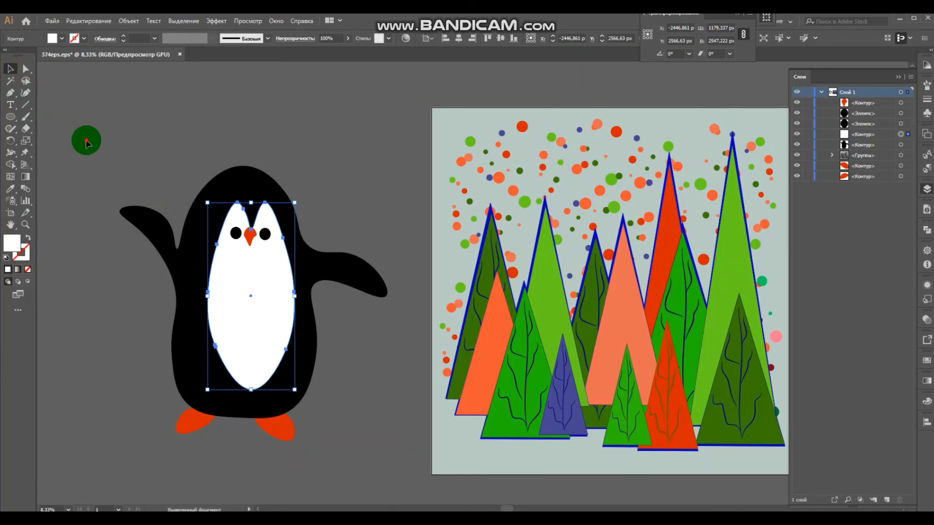
click(86, 143)
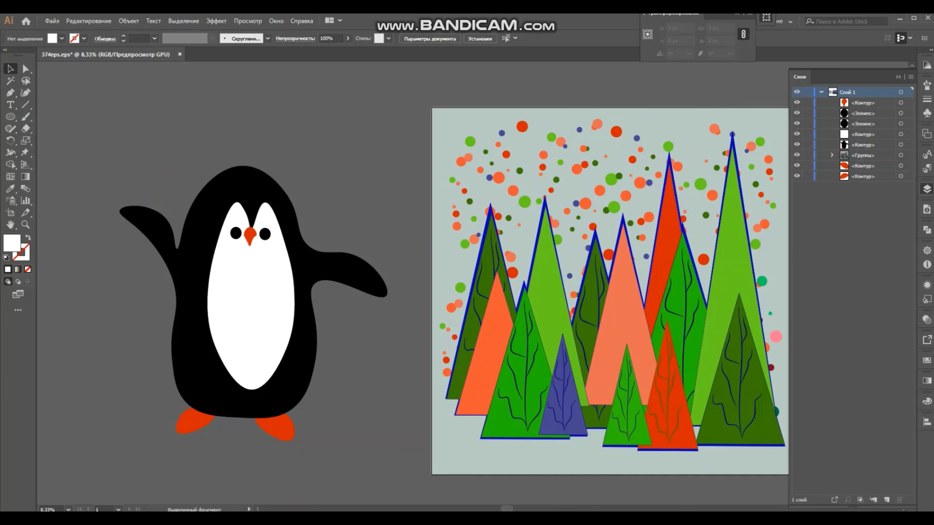